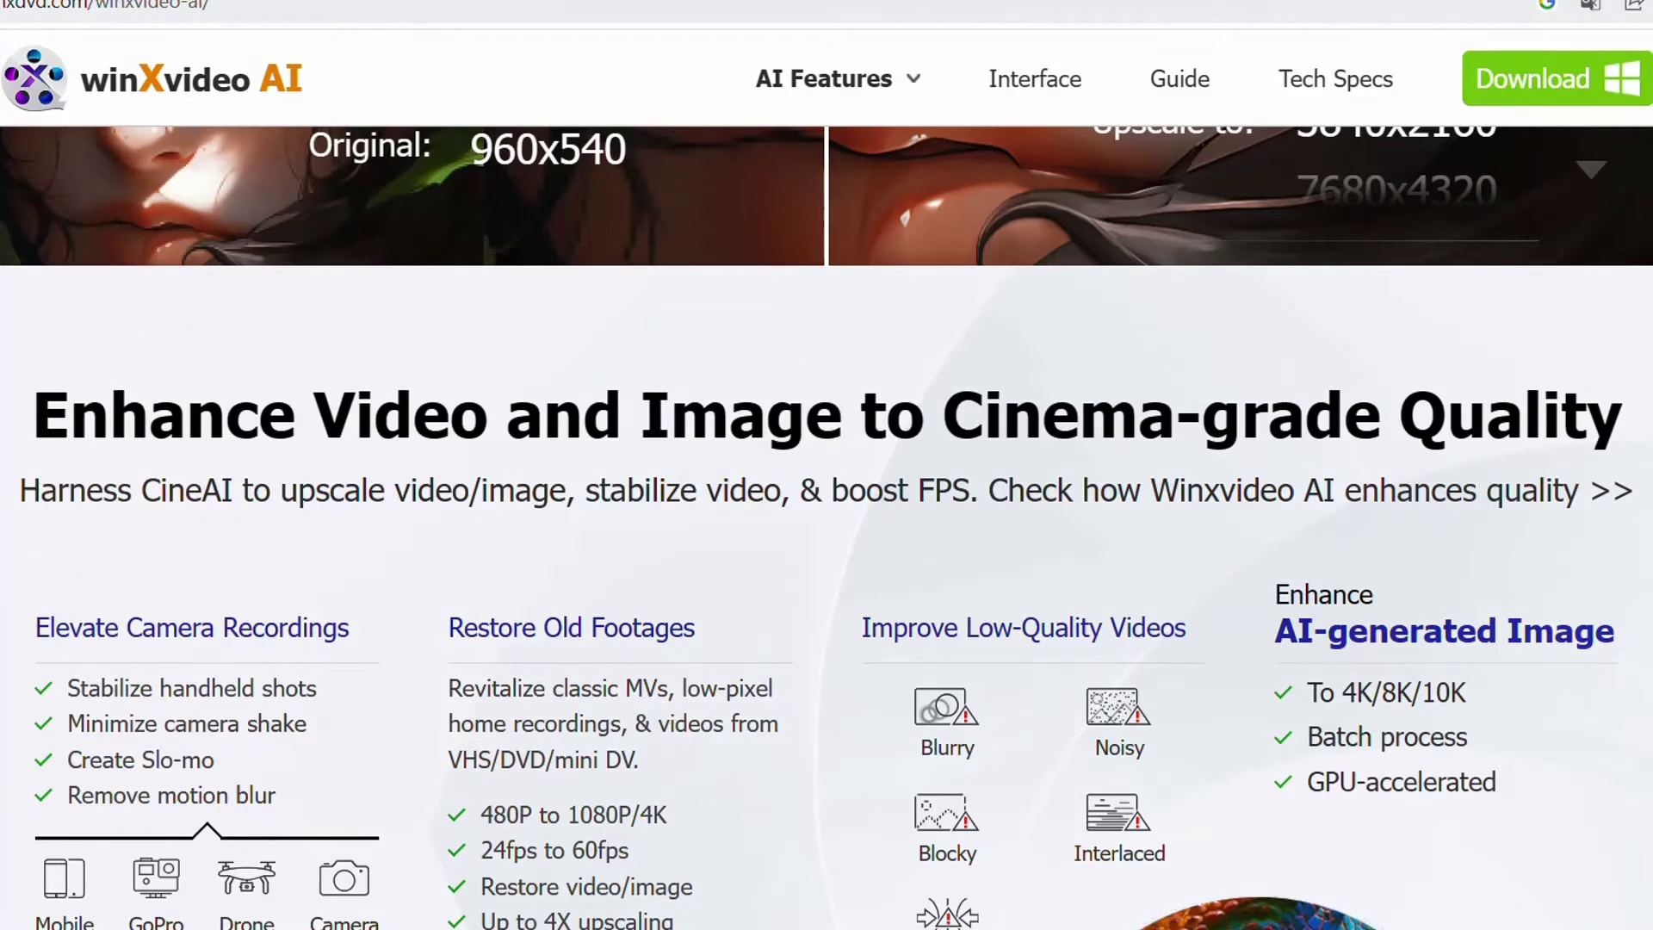
- Scroll back up to the Winxvideo AI page header with its Free Download and Buy Now buttons
scroll(540, 870, up, 8)
scroll(657, 870, up, 8)
scroll(662, 835, up, 5)
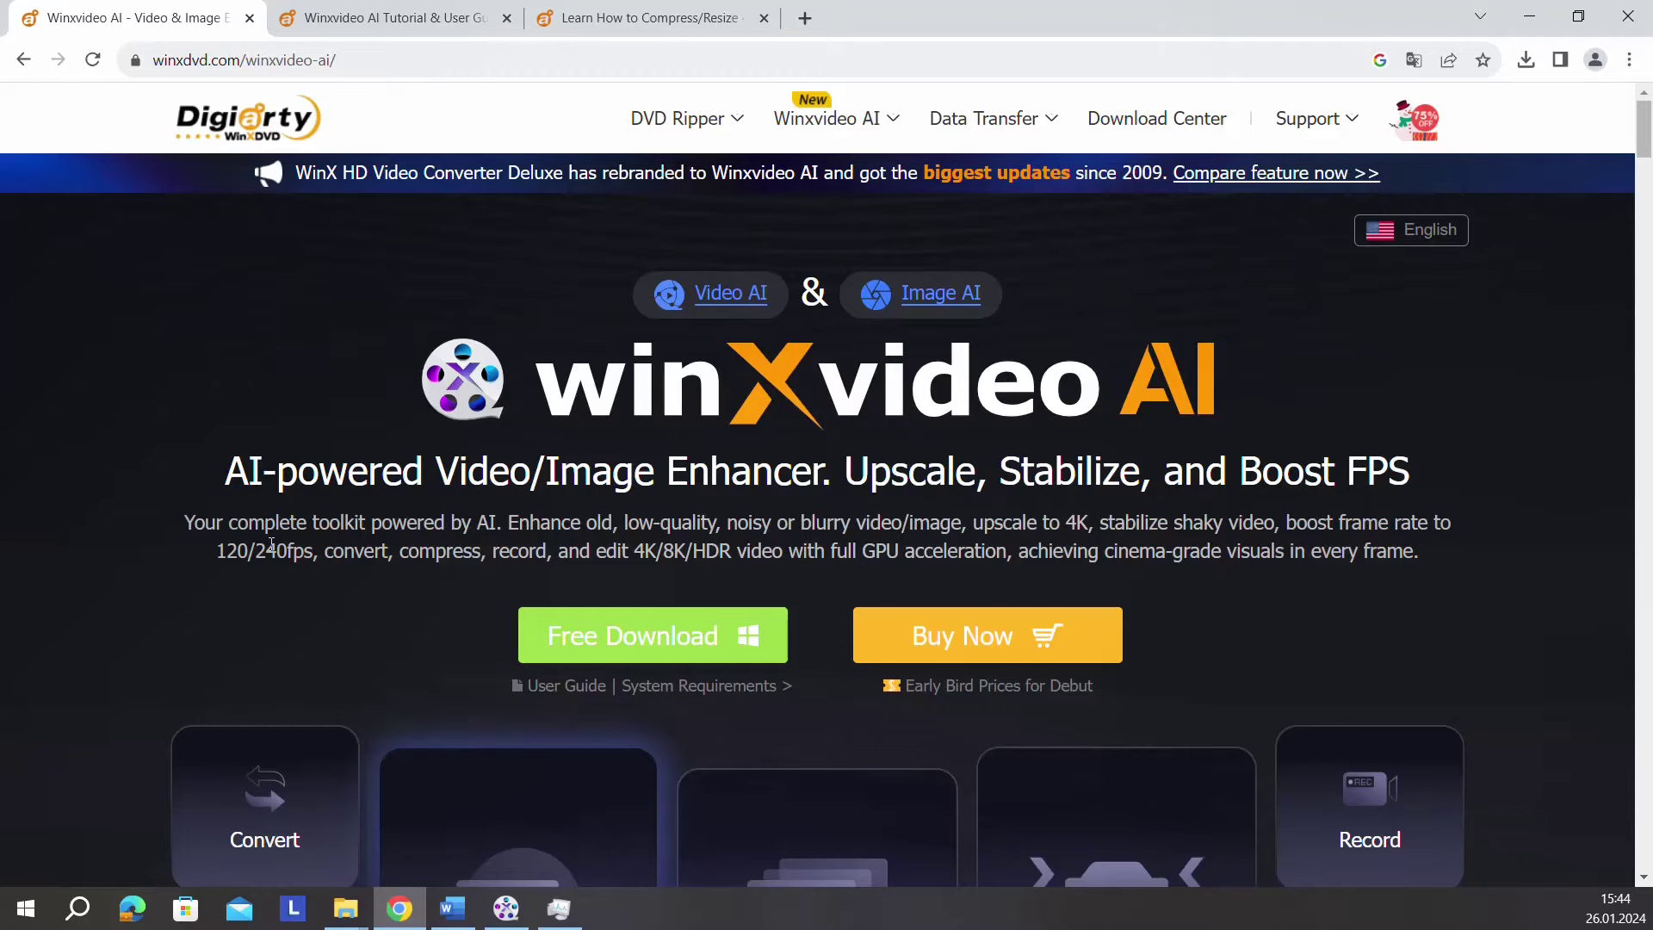
- Scroll down past the Compress 4K/8K showcase to the extra features list
scroll(271, 544, down, 1)
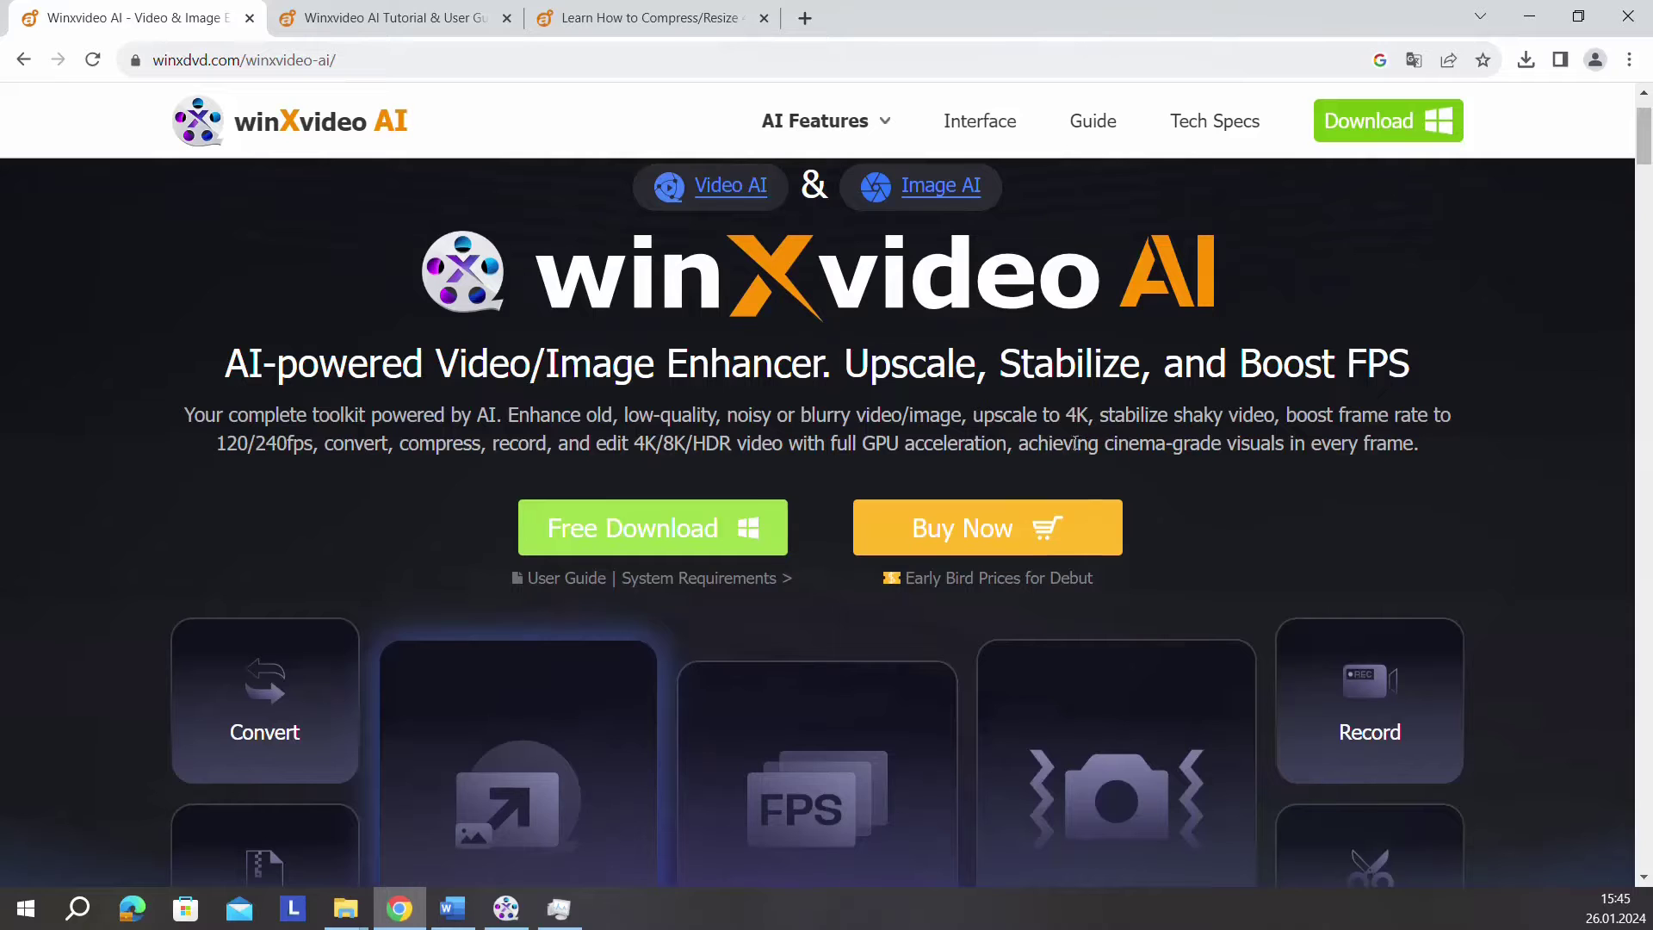
scroll(756, 529, down, 10)
scroll(758, 529, down, 3)
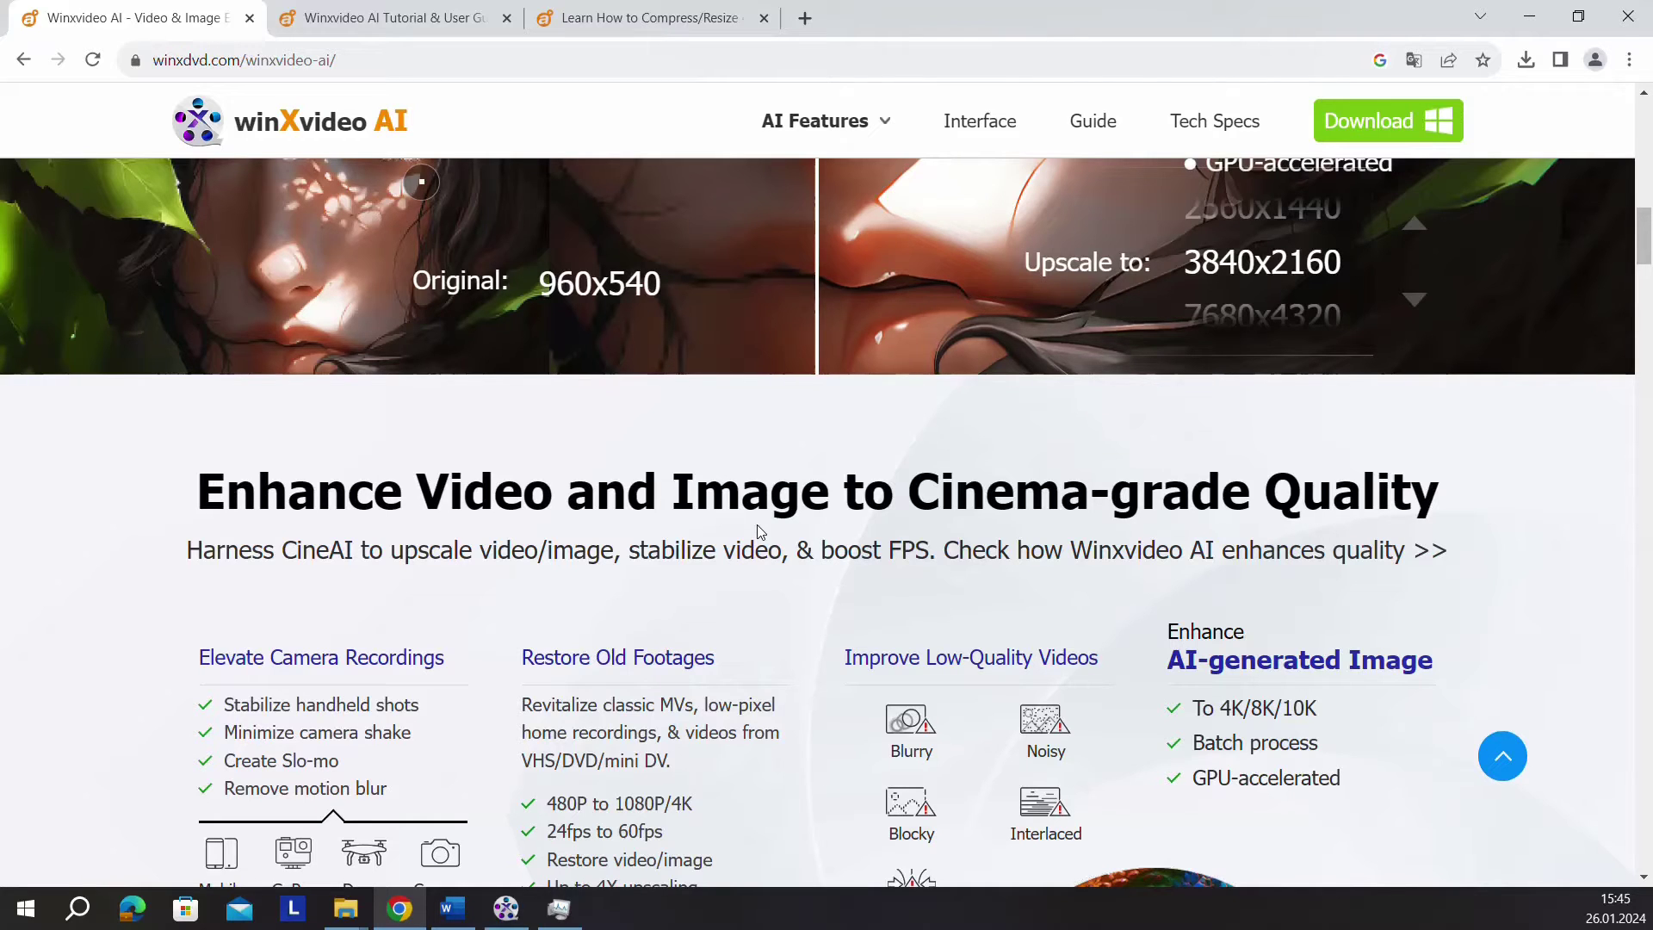
scroll(758, 529, down, 10)
scroll(641, 536, up, 1)
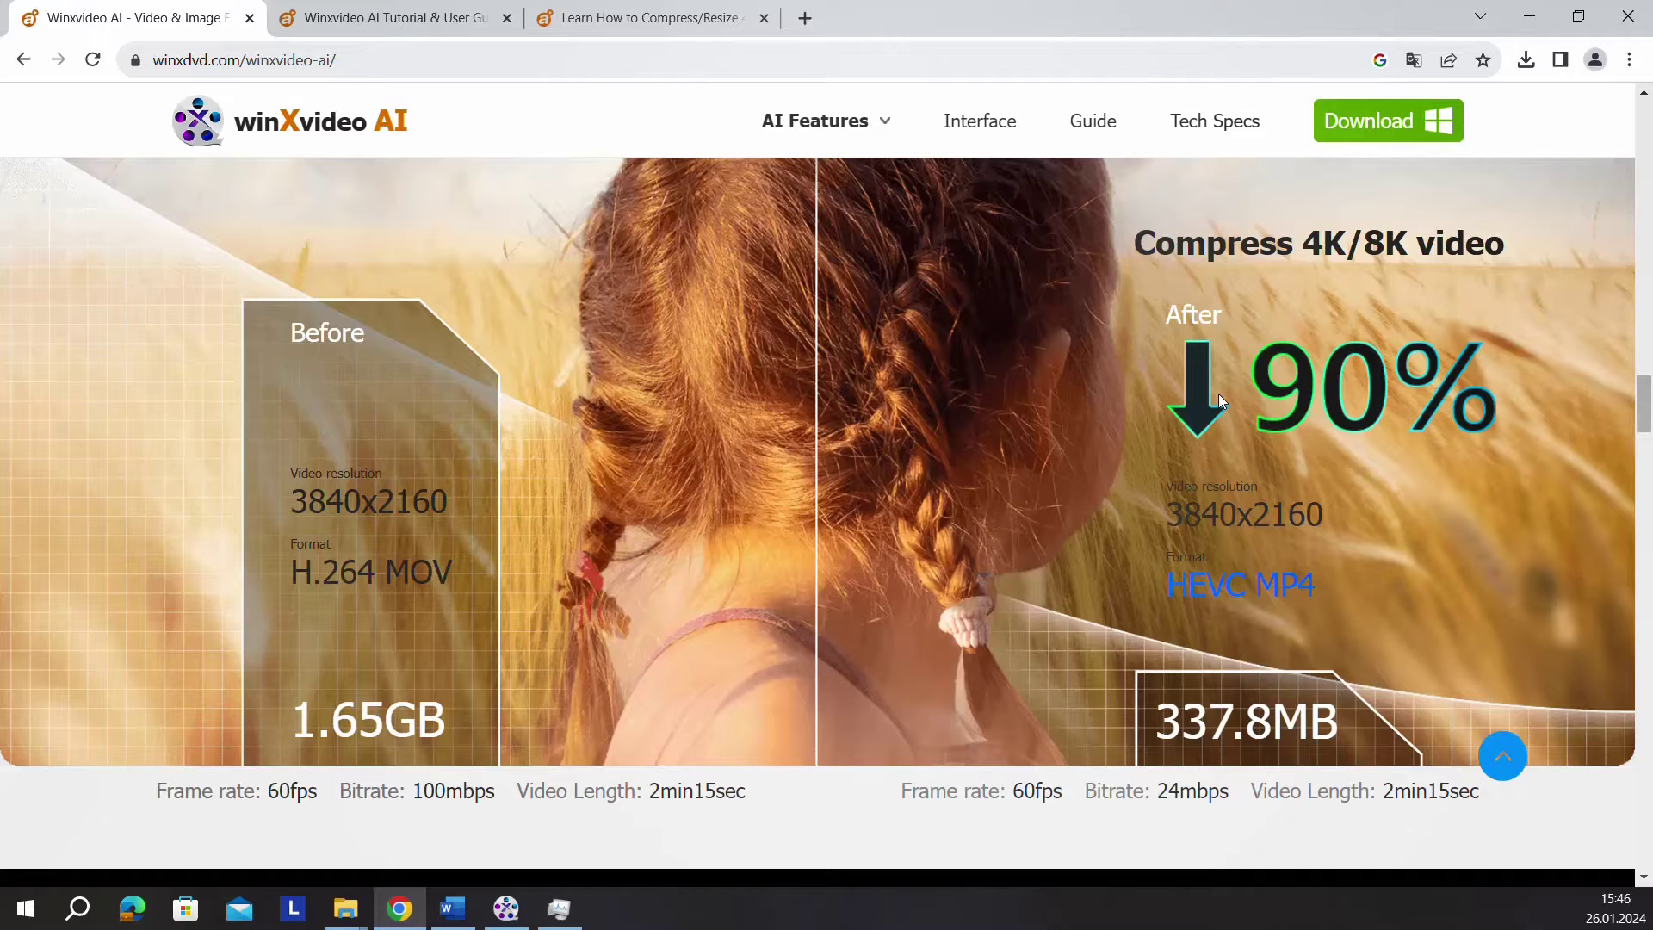
scroll(831, 512, down, 15)
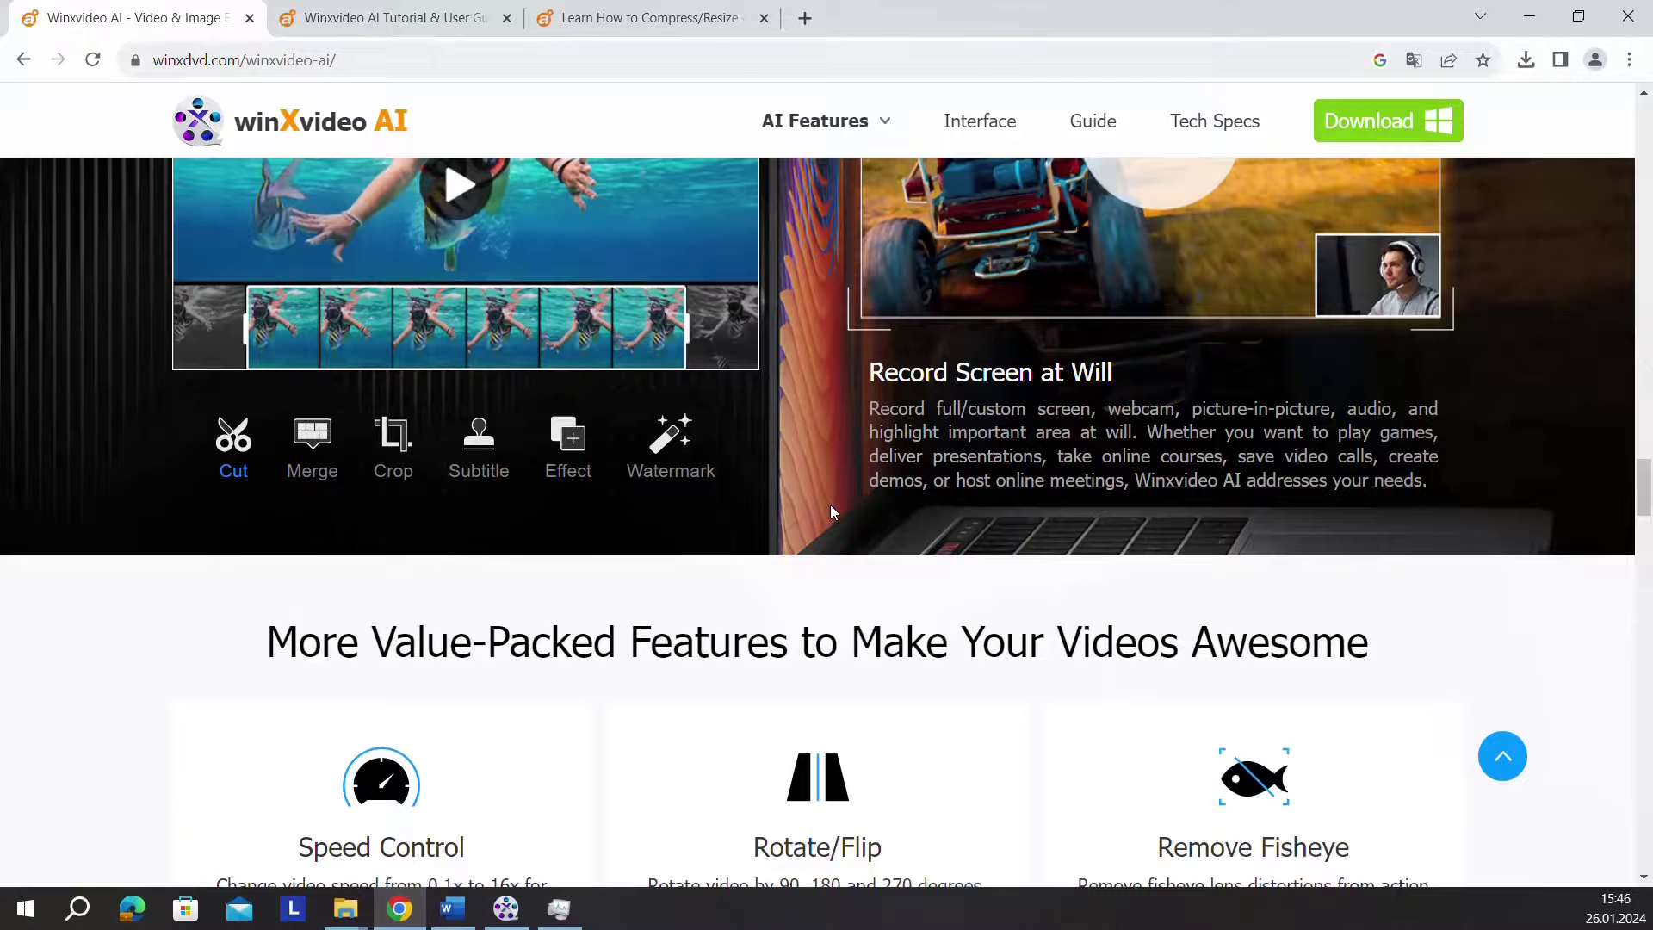
scroll(816, 502, down, 5)
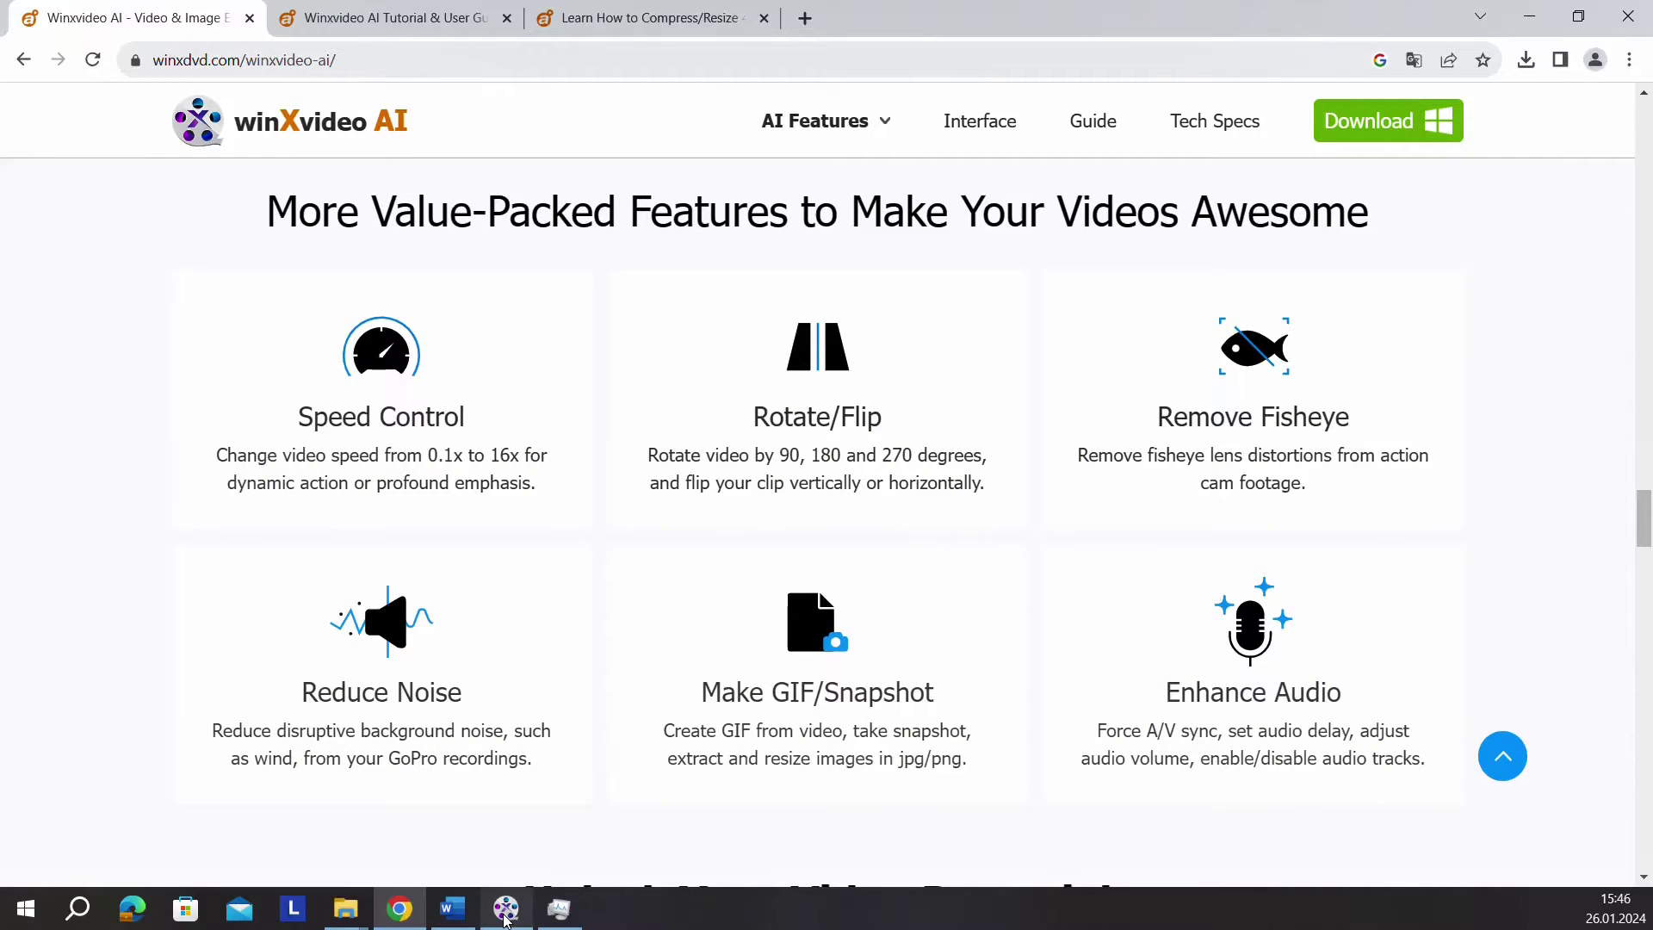
mouse_move(507, 914)
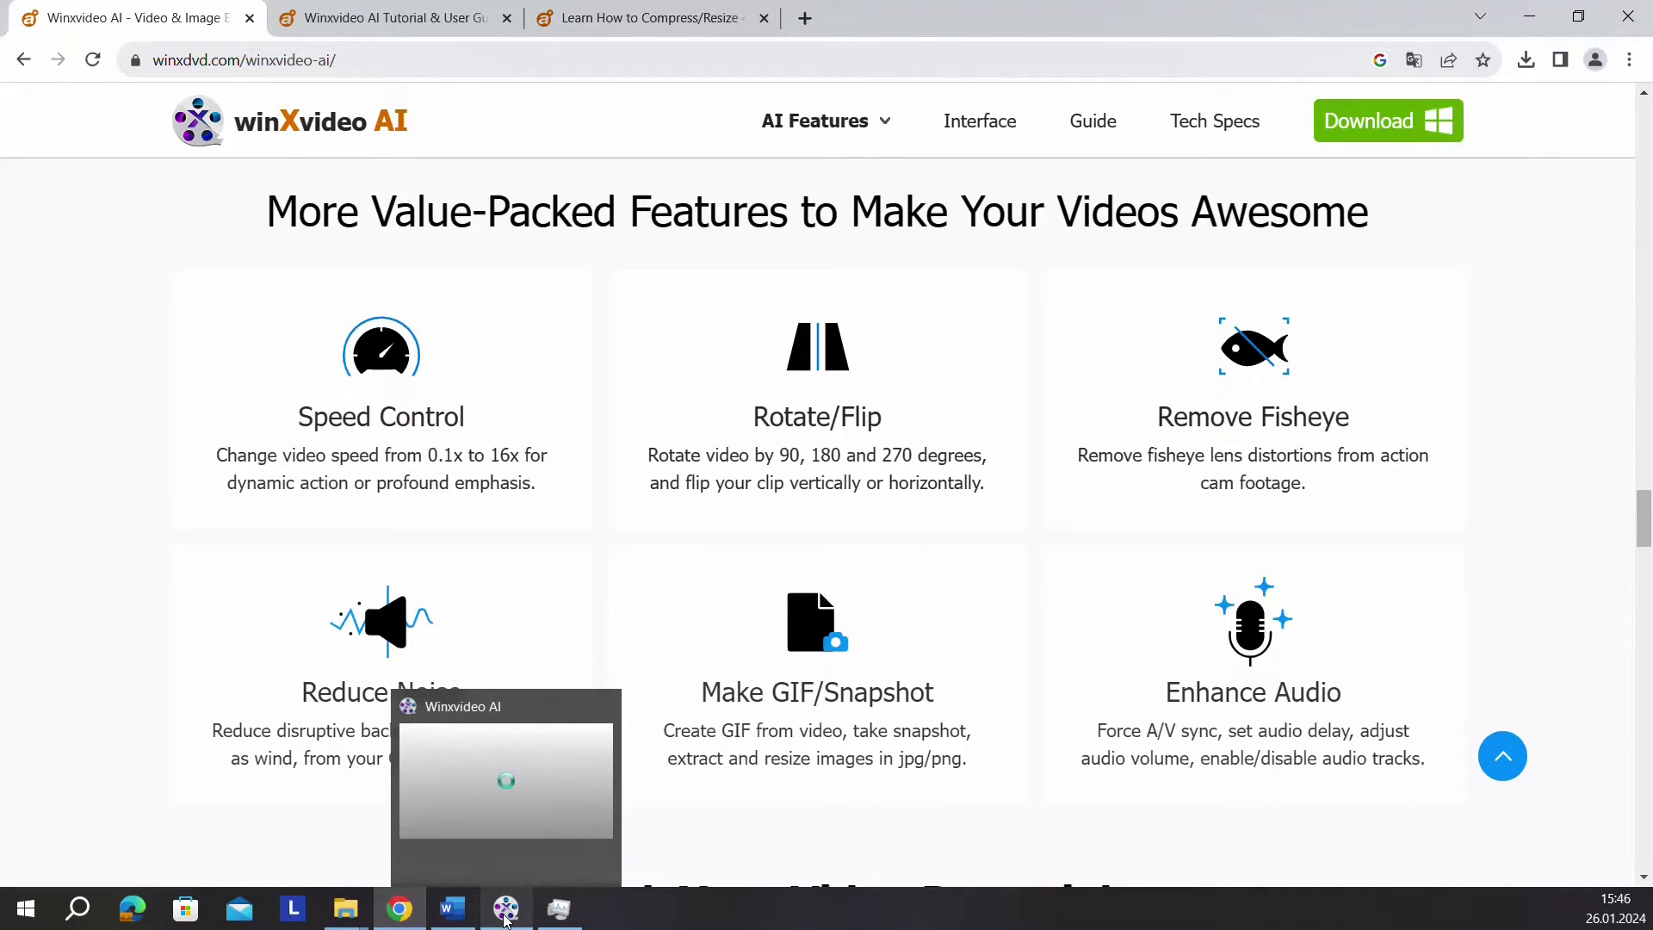
- Show the '4. Compress' section of the Winxvideo AI user guide in Chrome
click(507, 914)
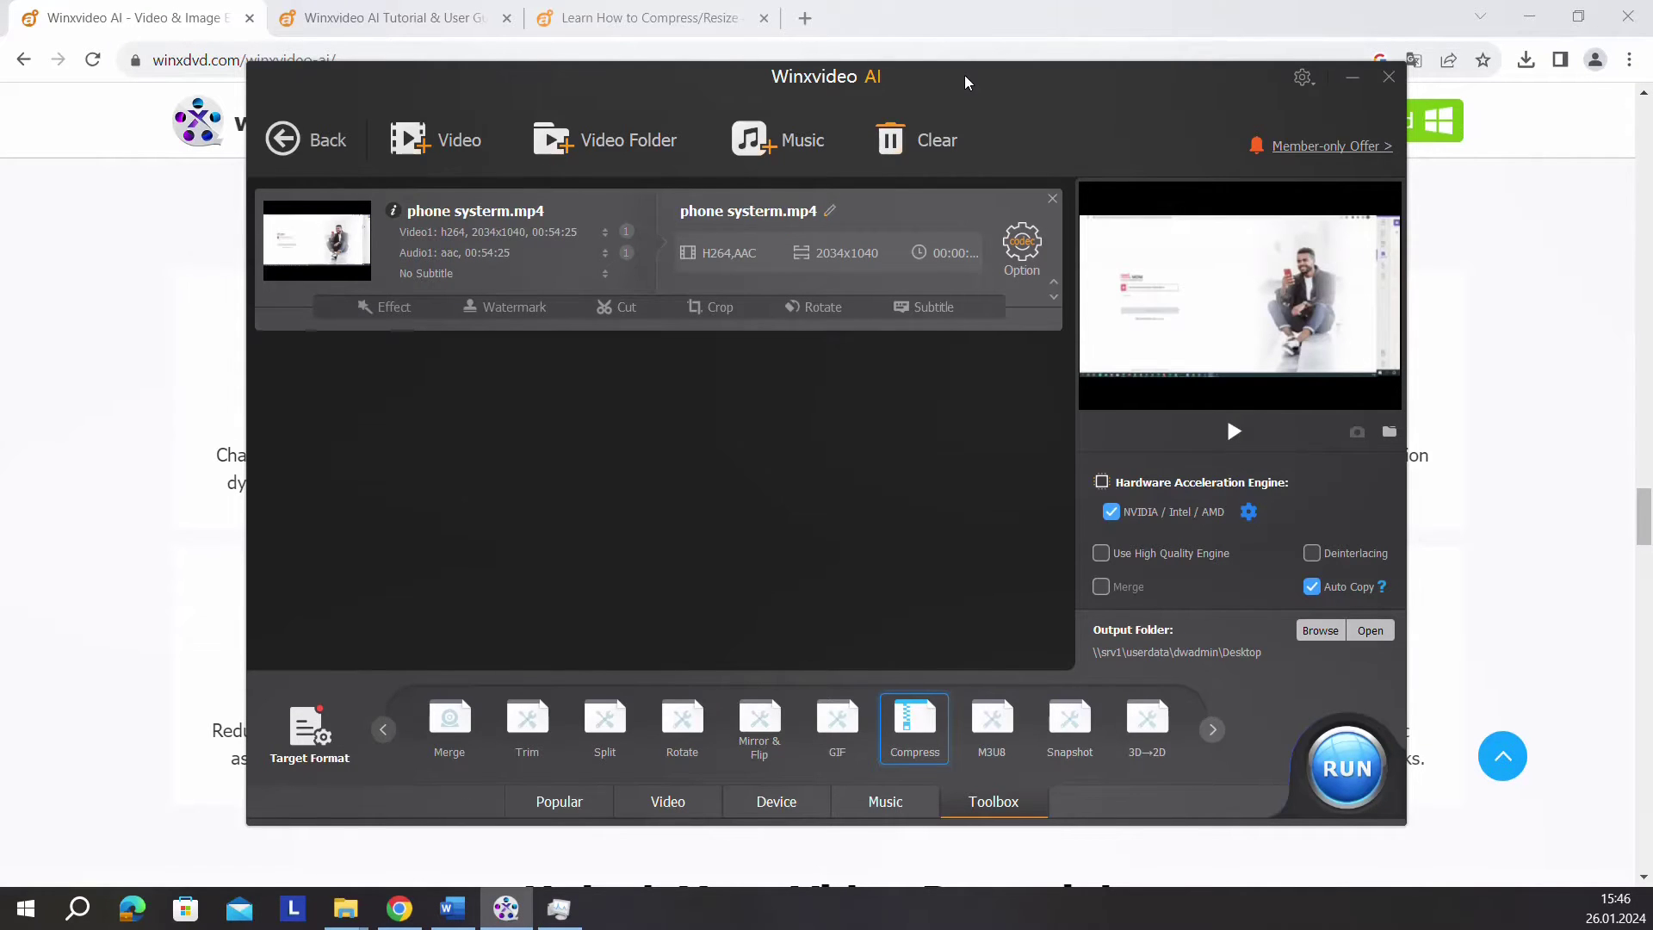
click(1350, 77)
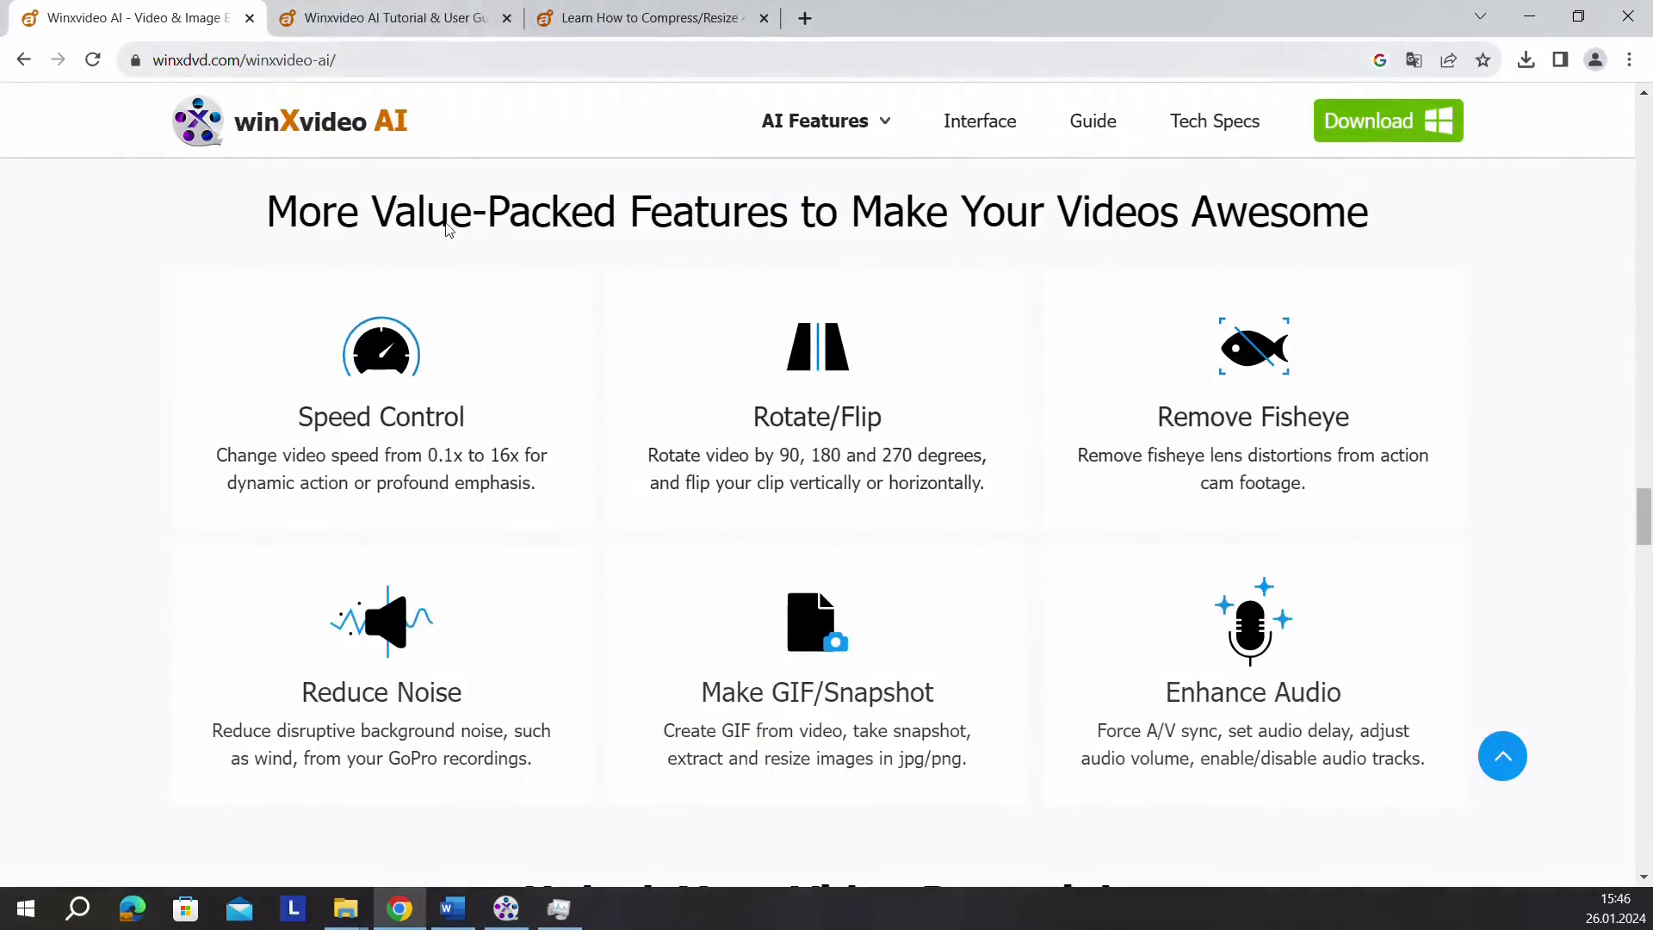
scroll(509, 236, up, 15)
scroll(519, 256, up, 5)
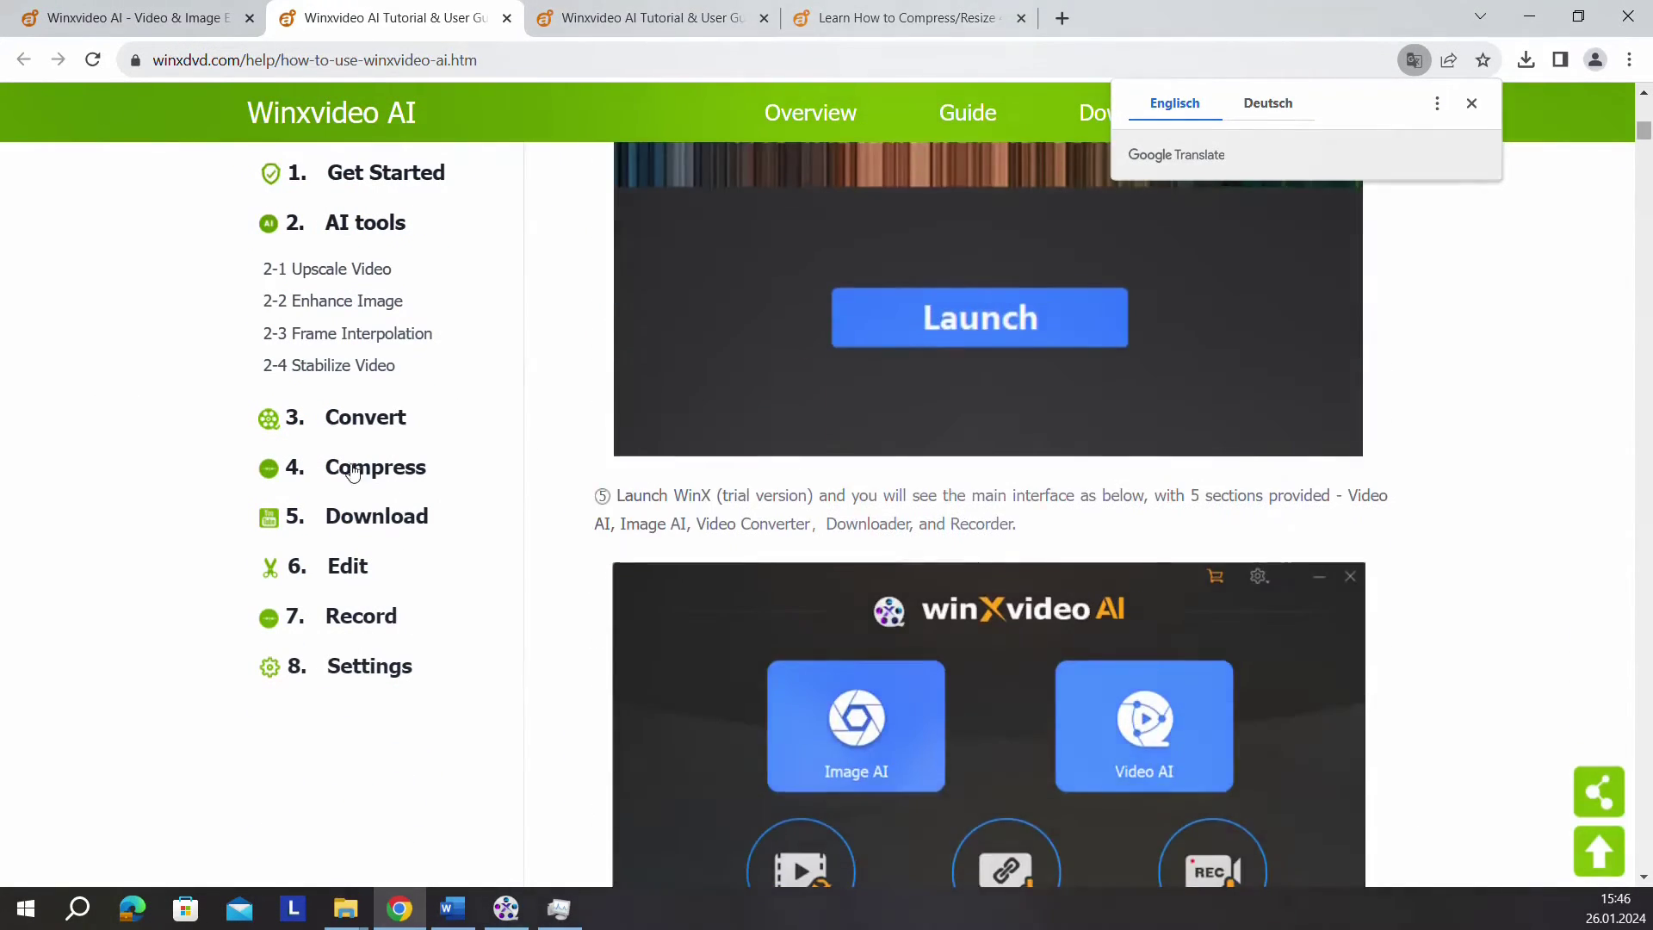
click(367, 422)
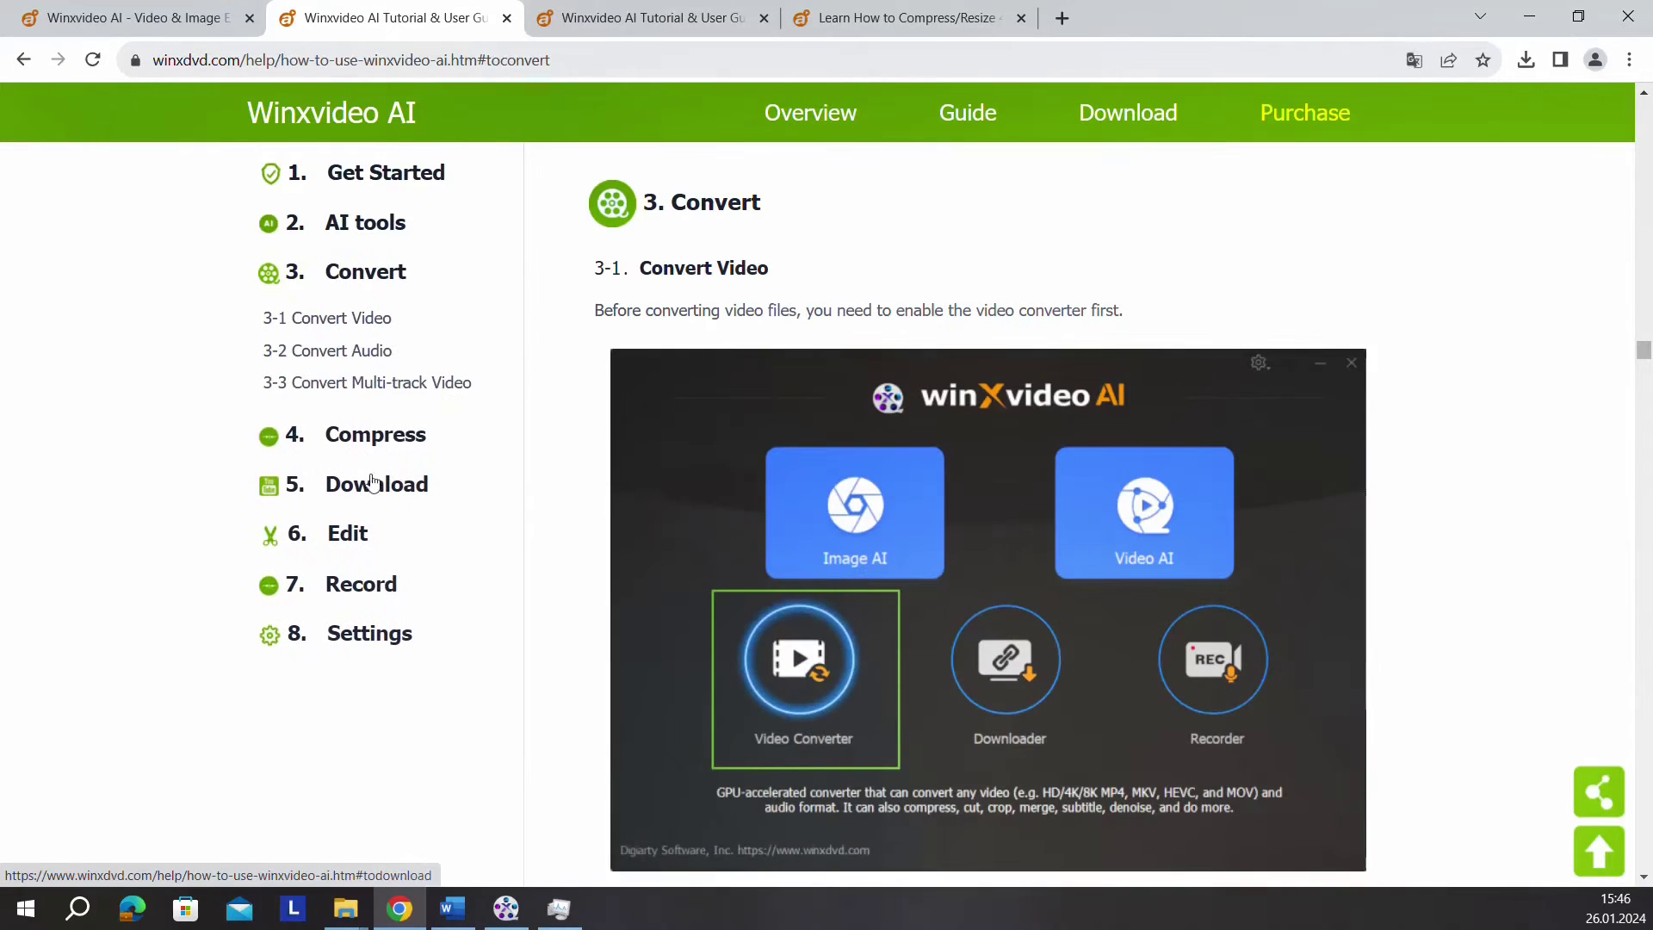
click(371, 445)
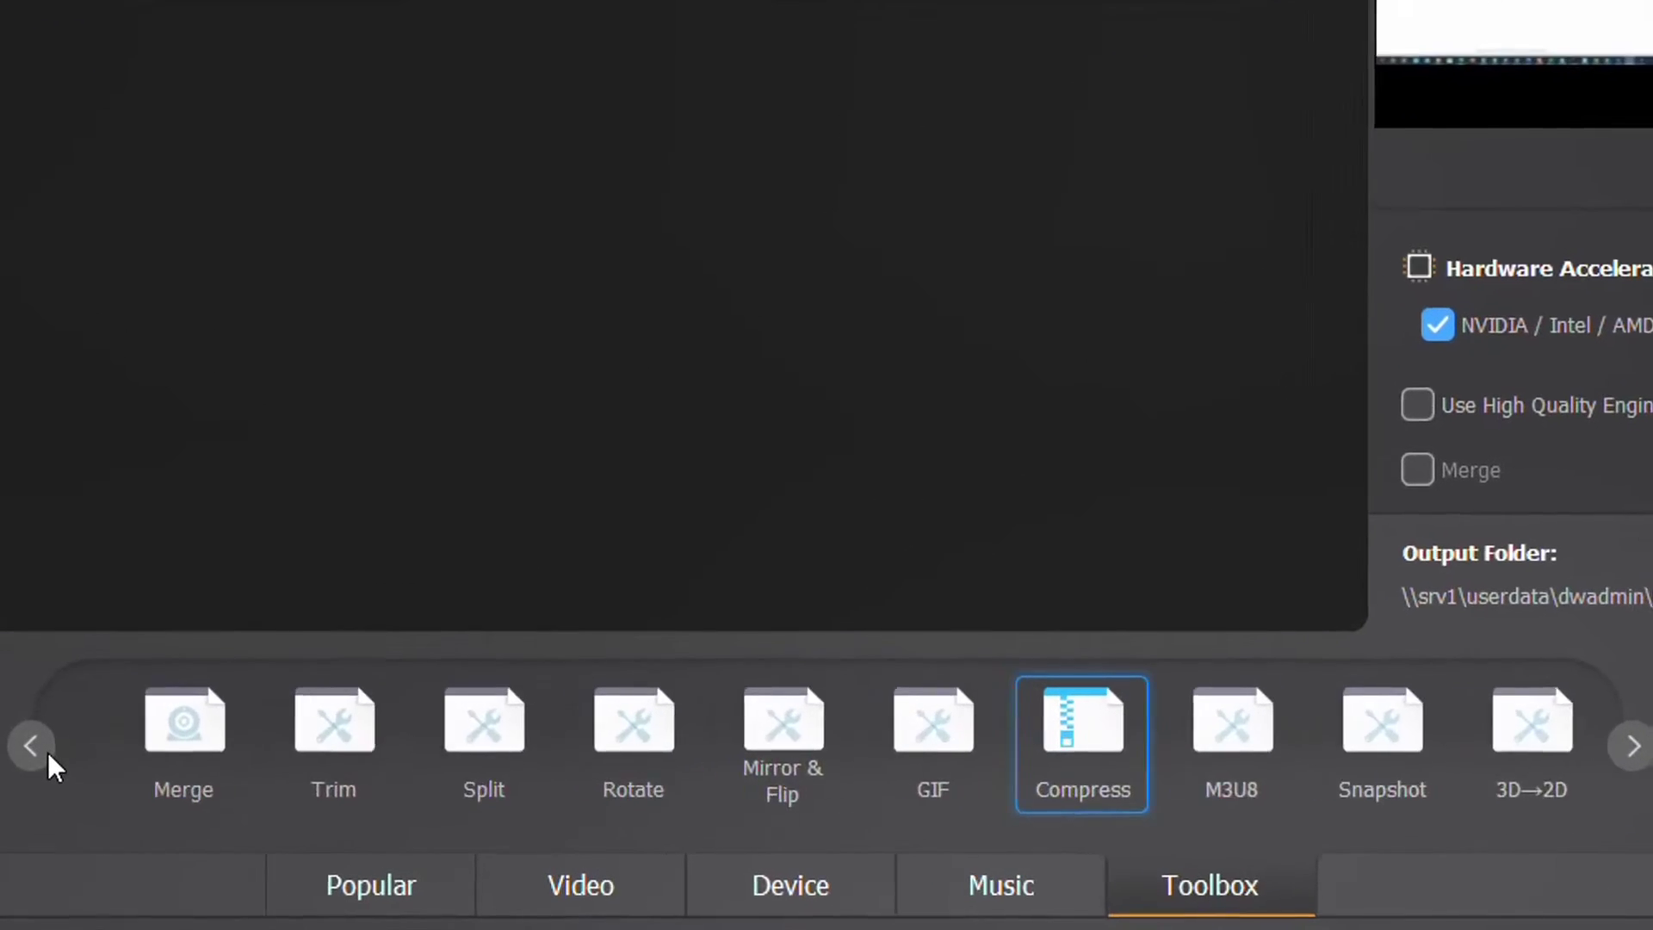
- Shift the Toolbox strip left to reveal the Compress tool
click(245, 781)
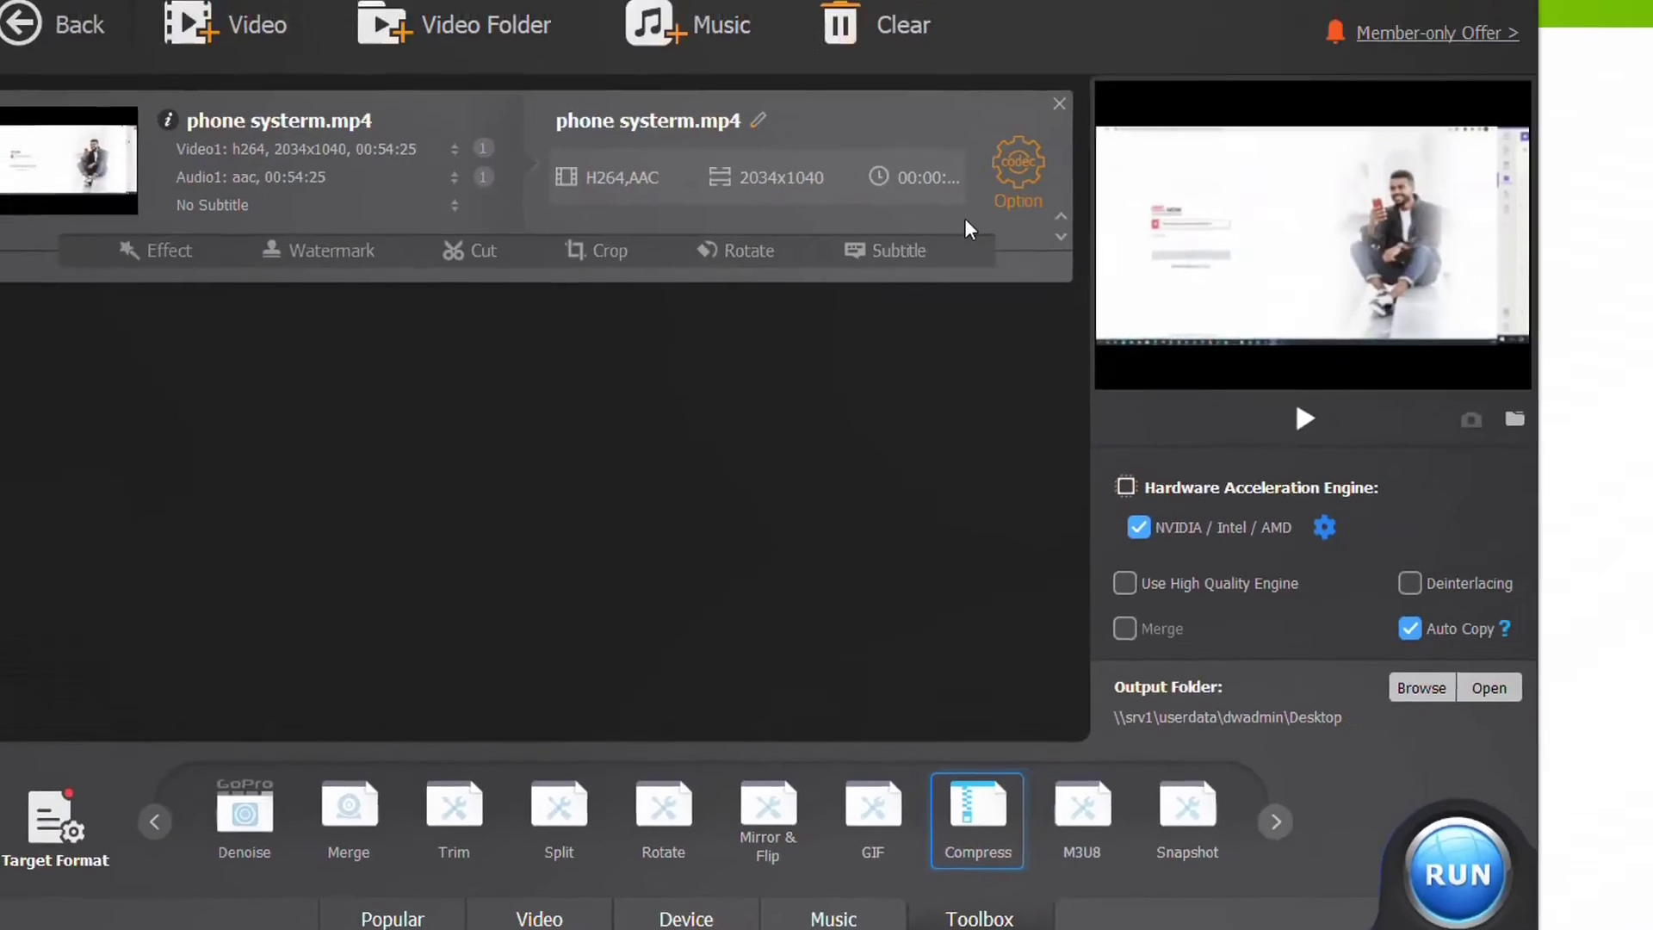
- Set phone systerm.mp4's compressed size to 61% (about 128.67 MB) and confirm it
click(1018, 168)
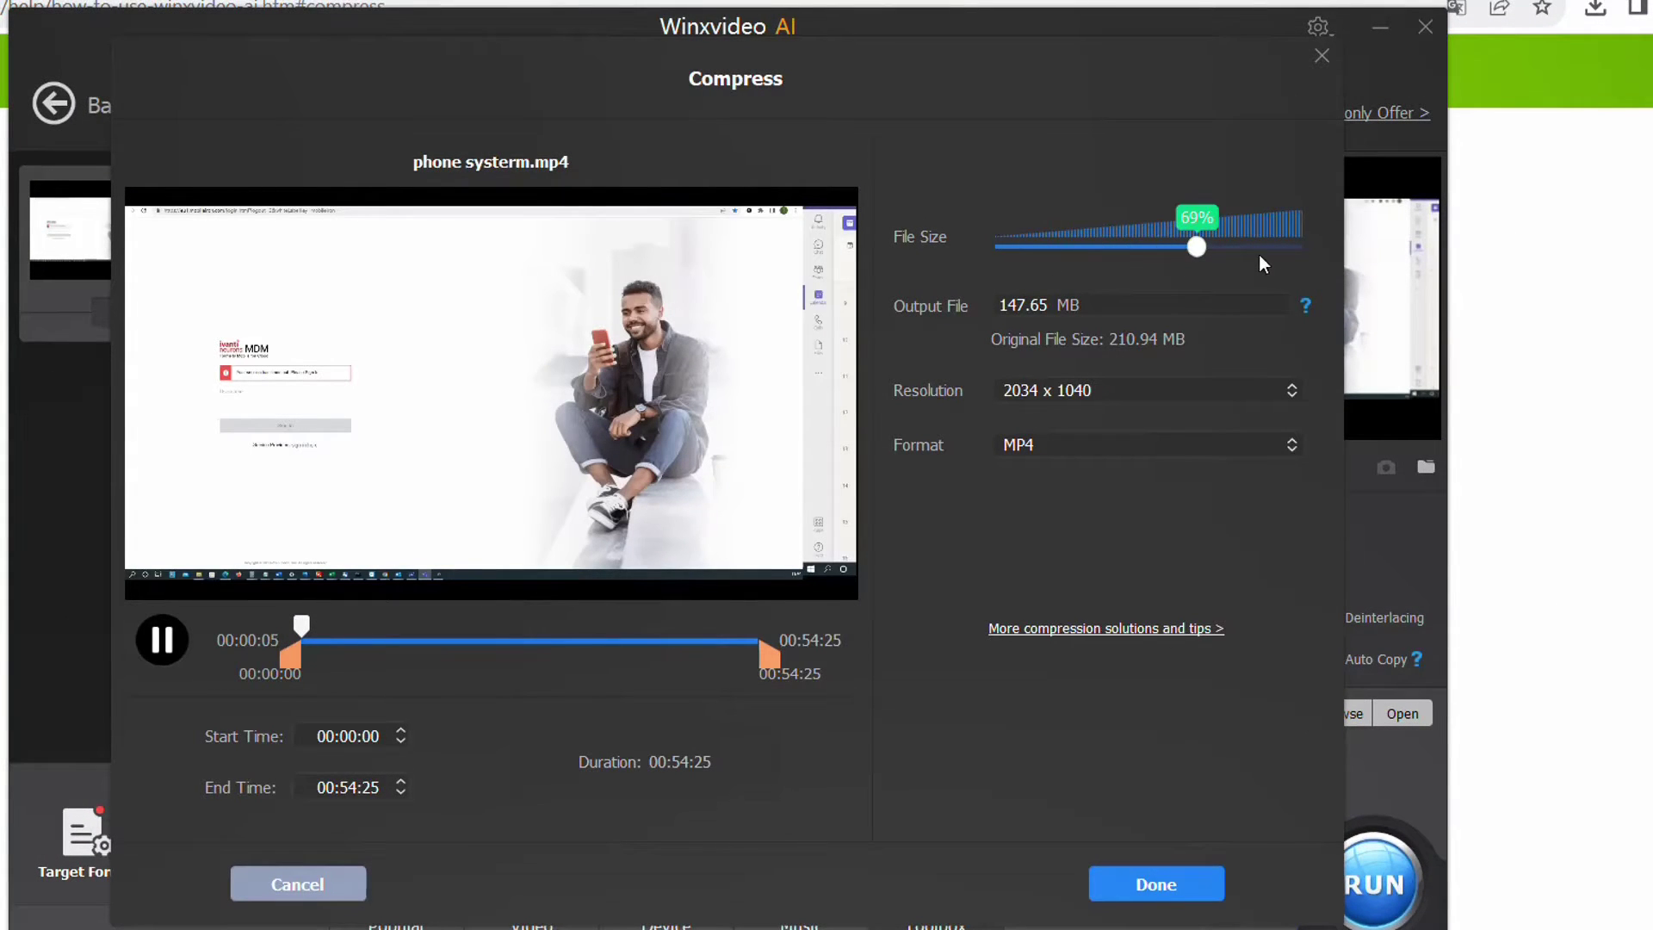
drag(1199, 248, 1134, 254)
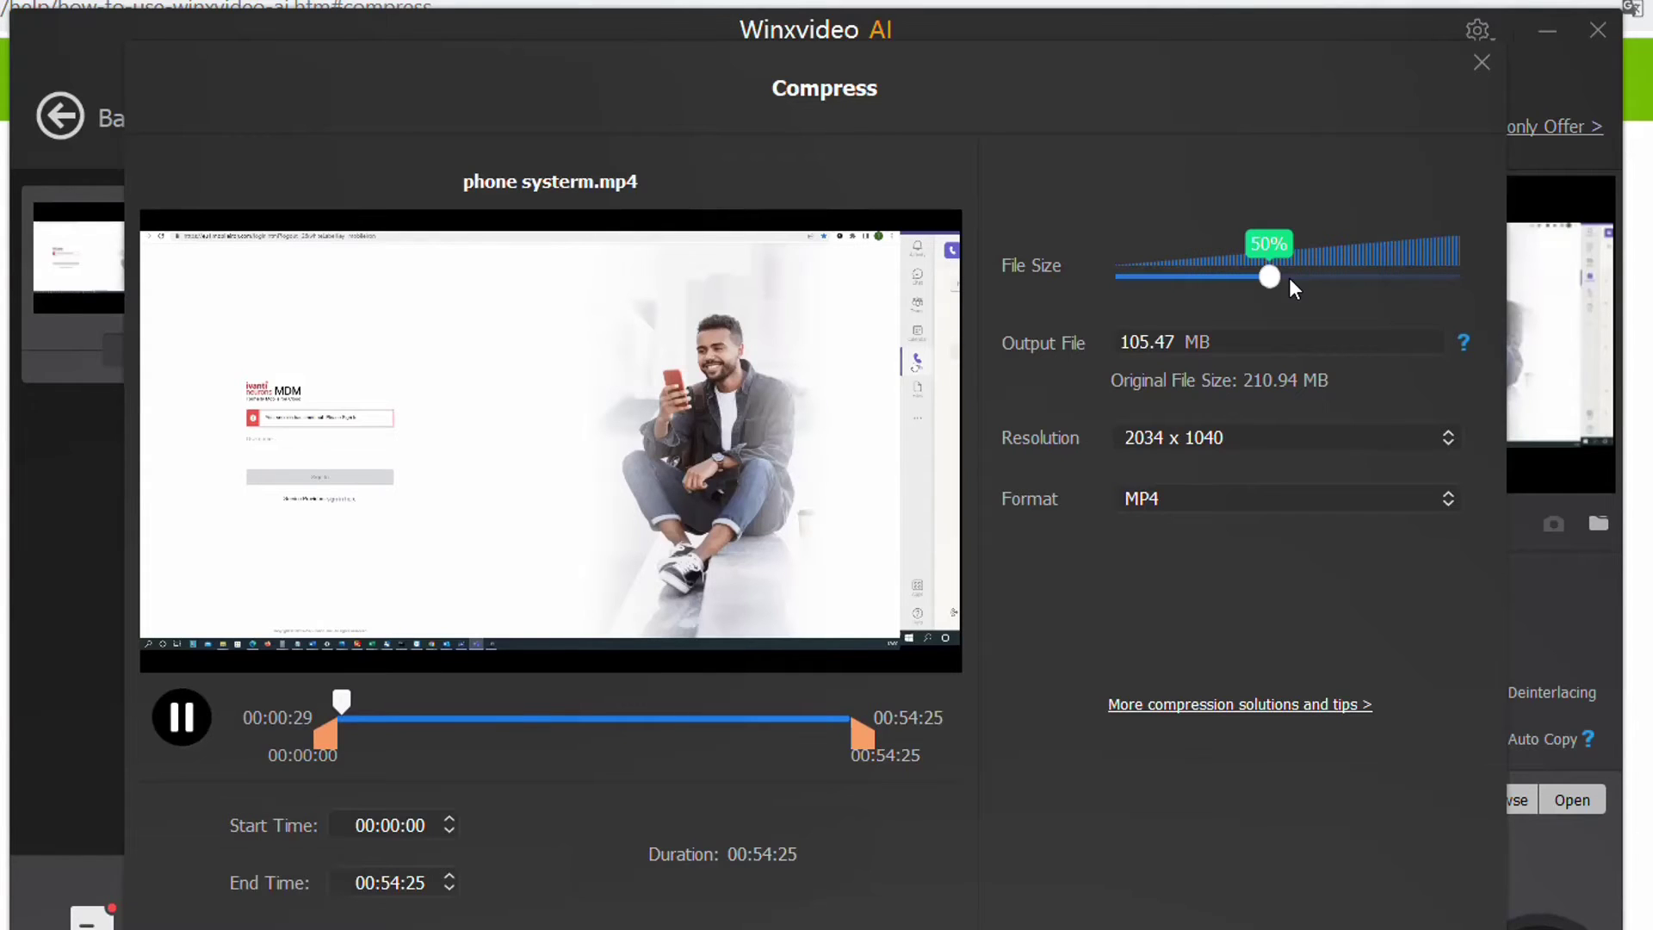
drag(1278, 277, 1345, 279)
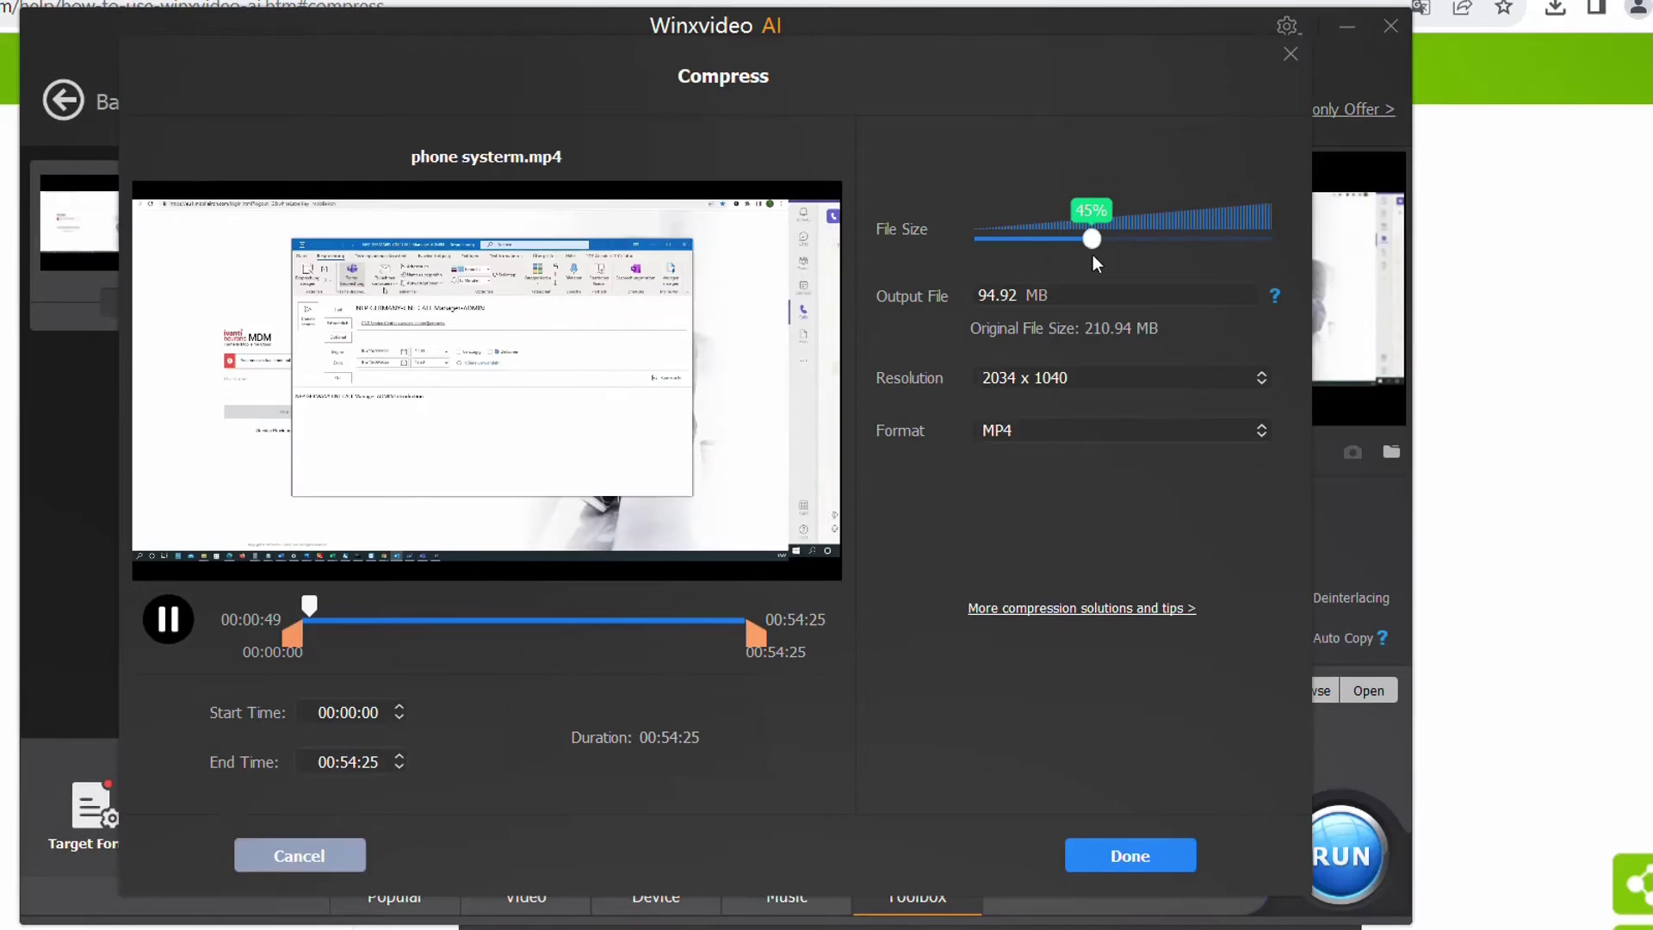
drag(1102, 236, 1149, 231)
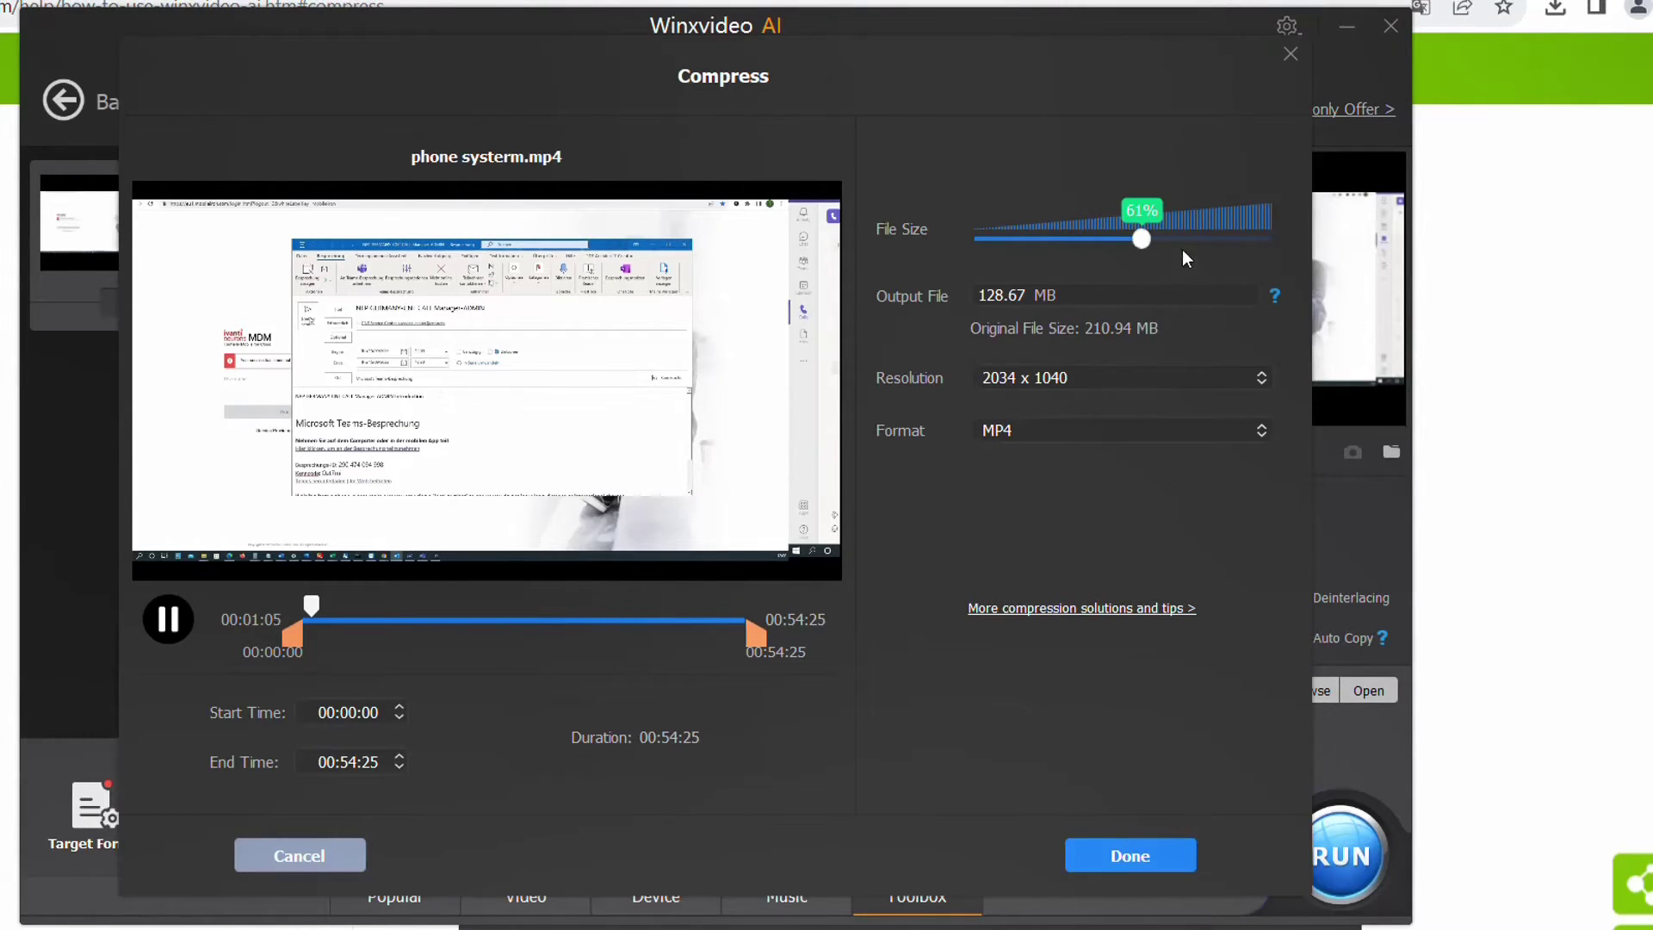
click(1135, 856)
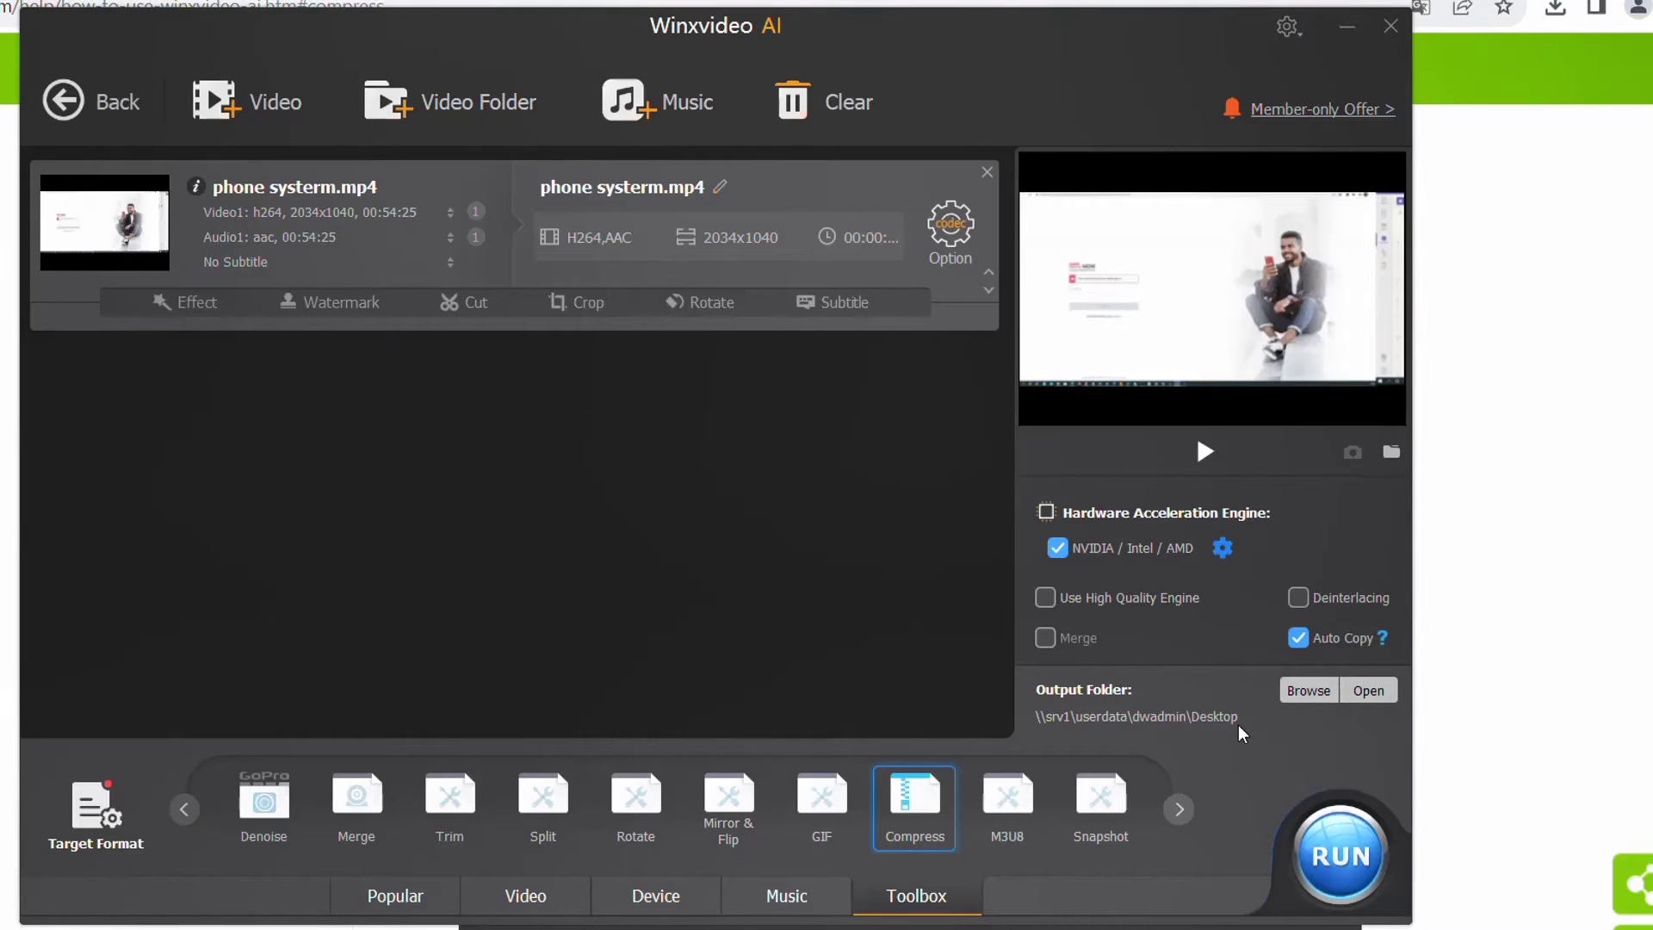
- Run the compression, writing phone systerm_2.mp4 to the Desktop
click(1347, 849)
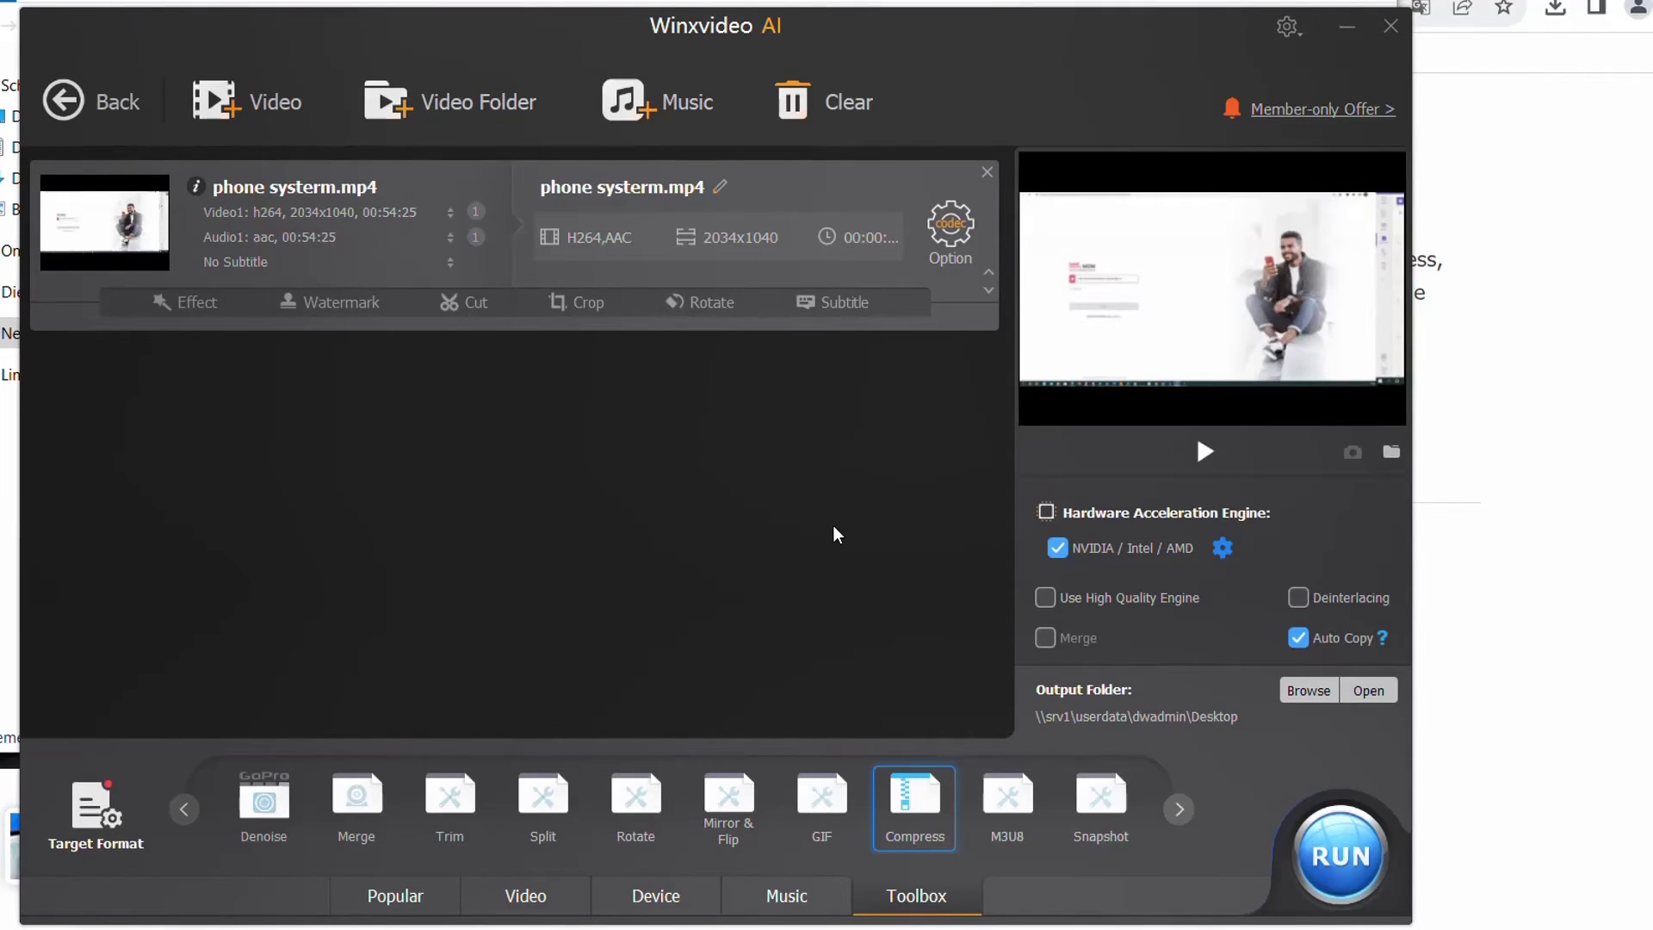
- Compare Desktop file sizes of phone systerm vs phone systerm_2 and Big Video vs Big Video_2
click(1347, 28)
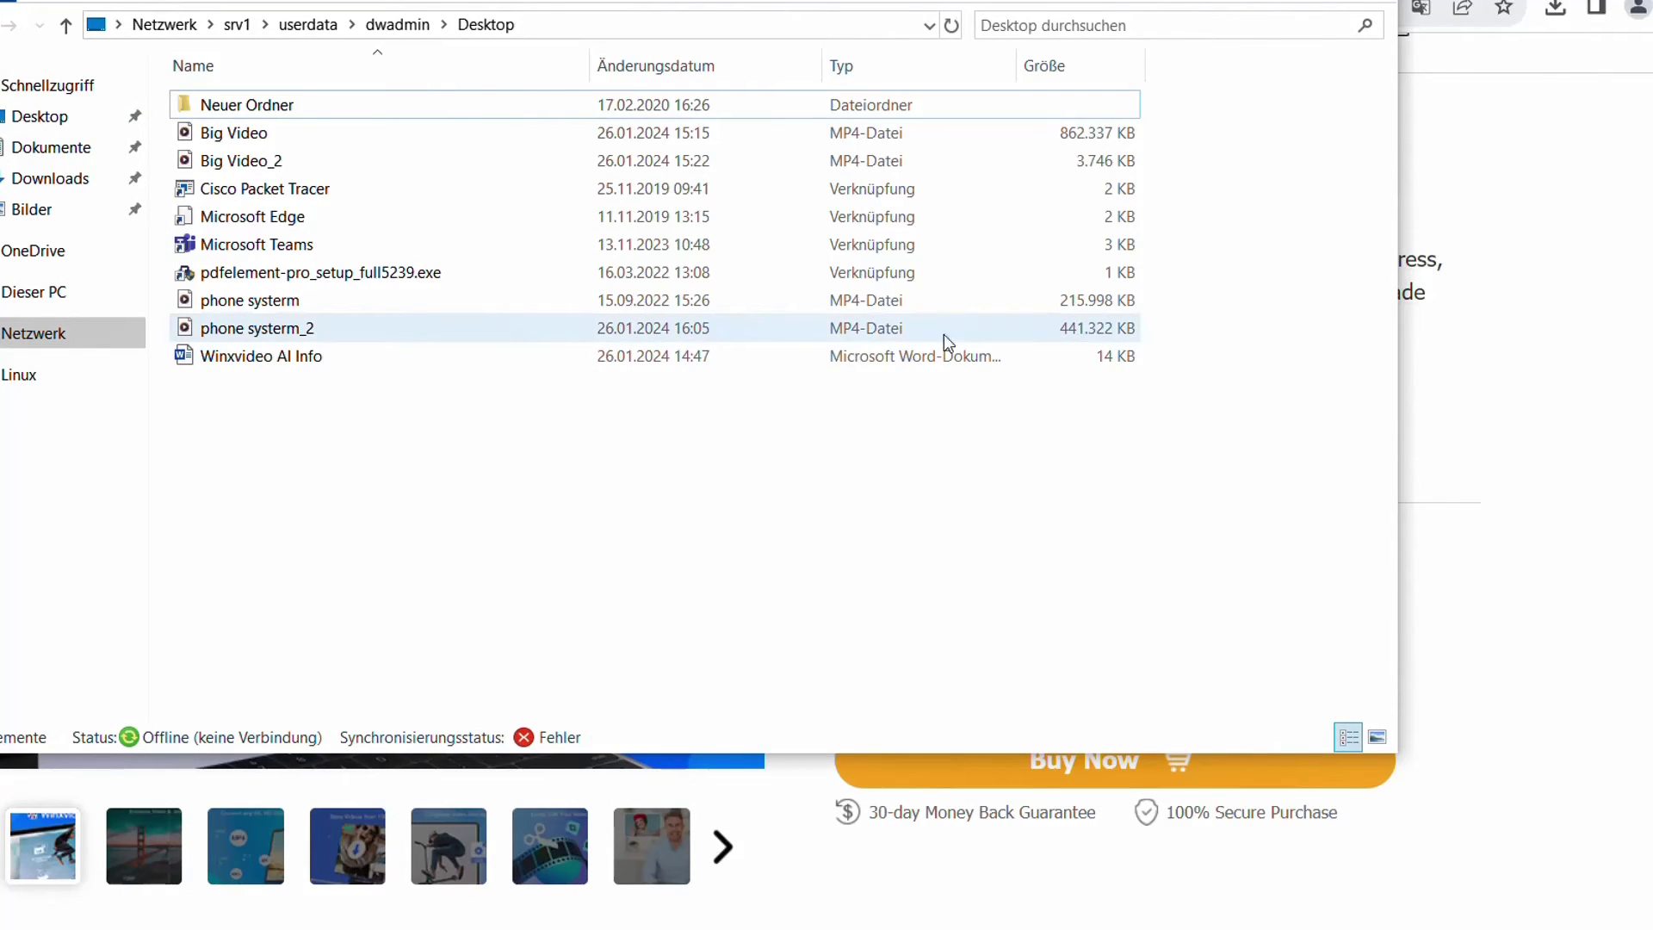
click(1073, 334)
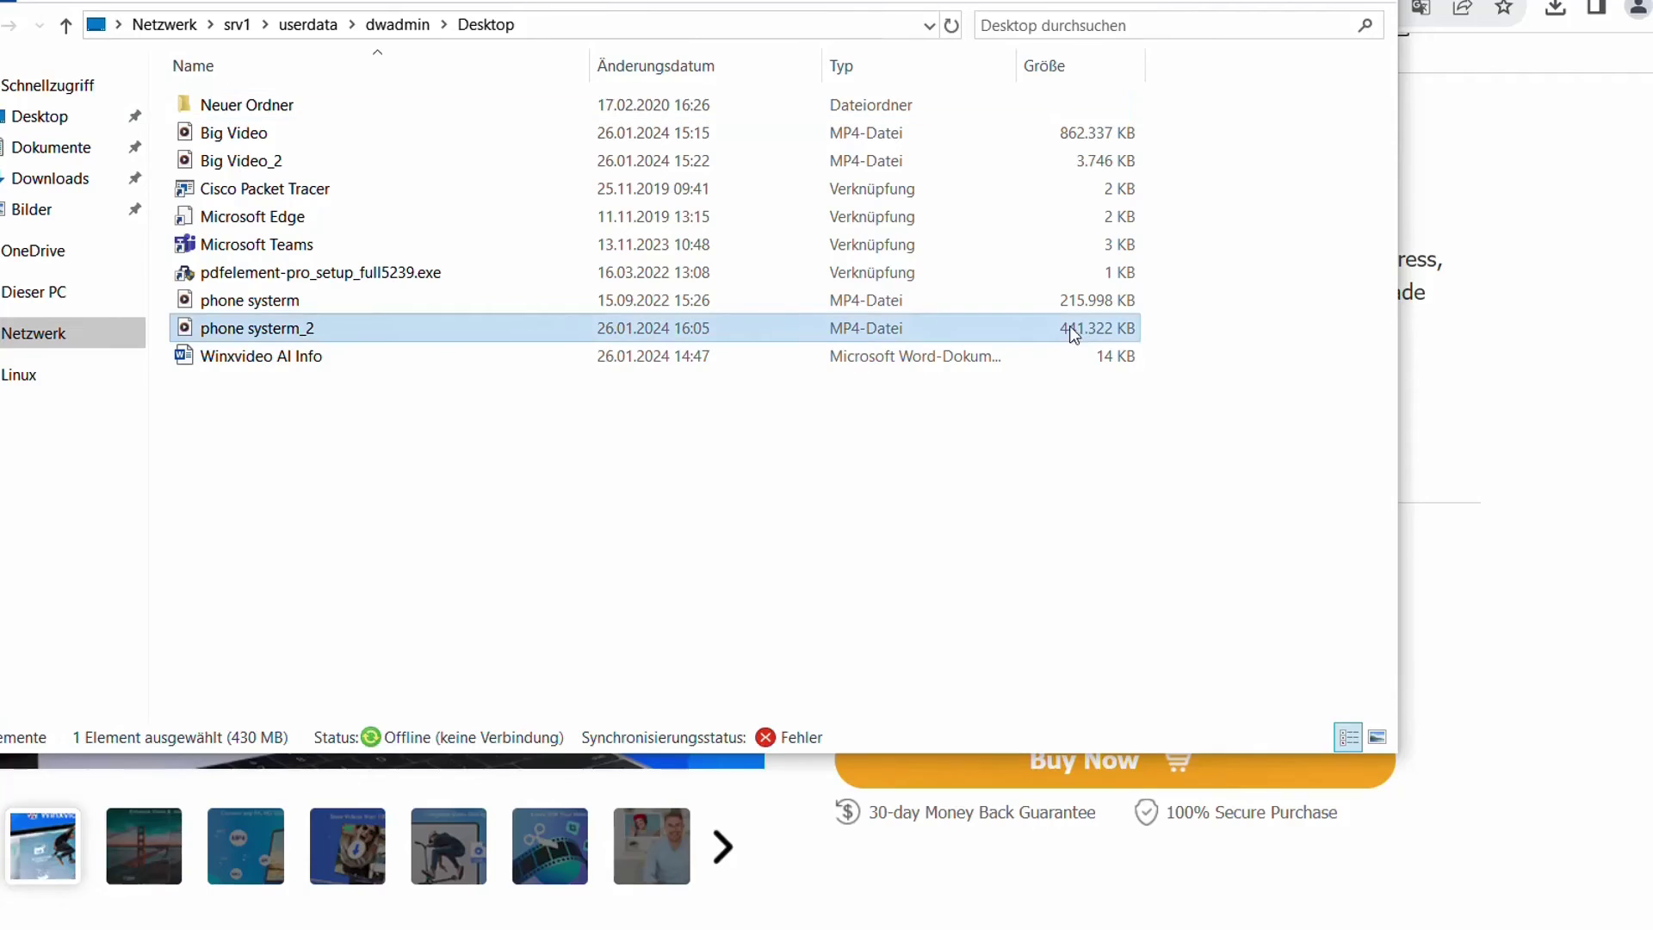
click(1065, 306)
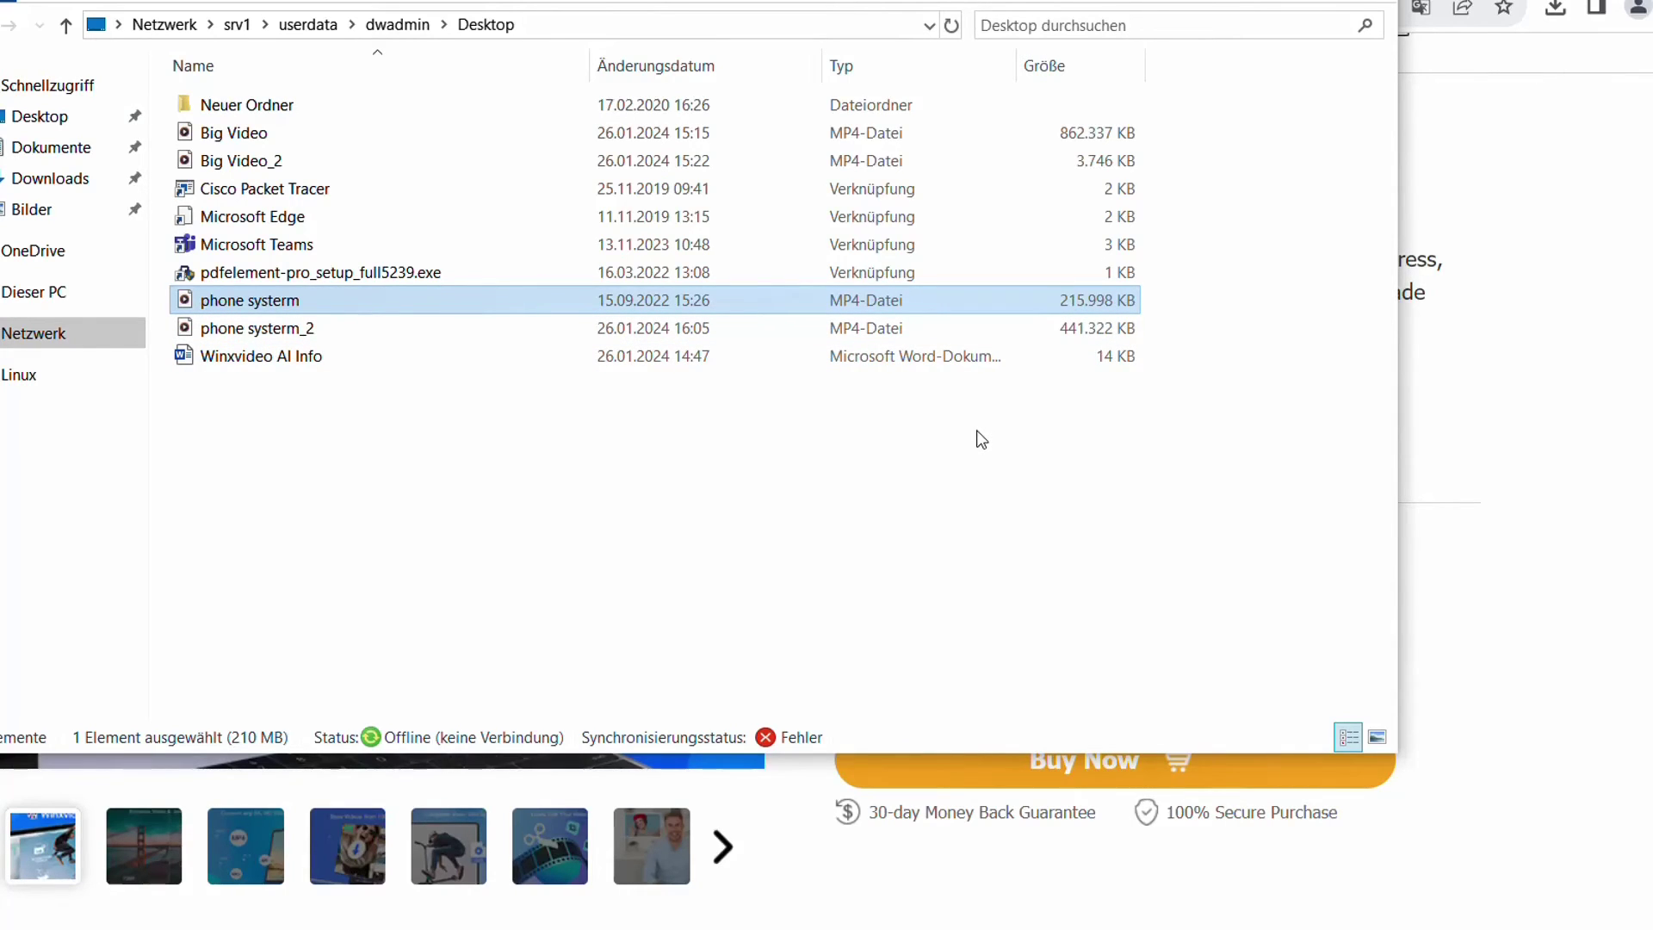
click(247, 163)
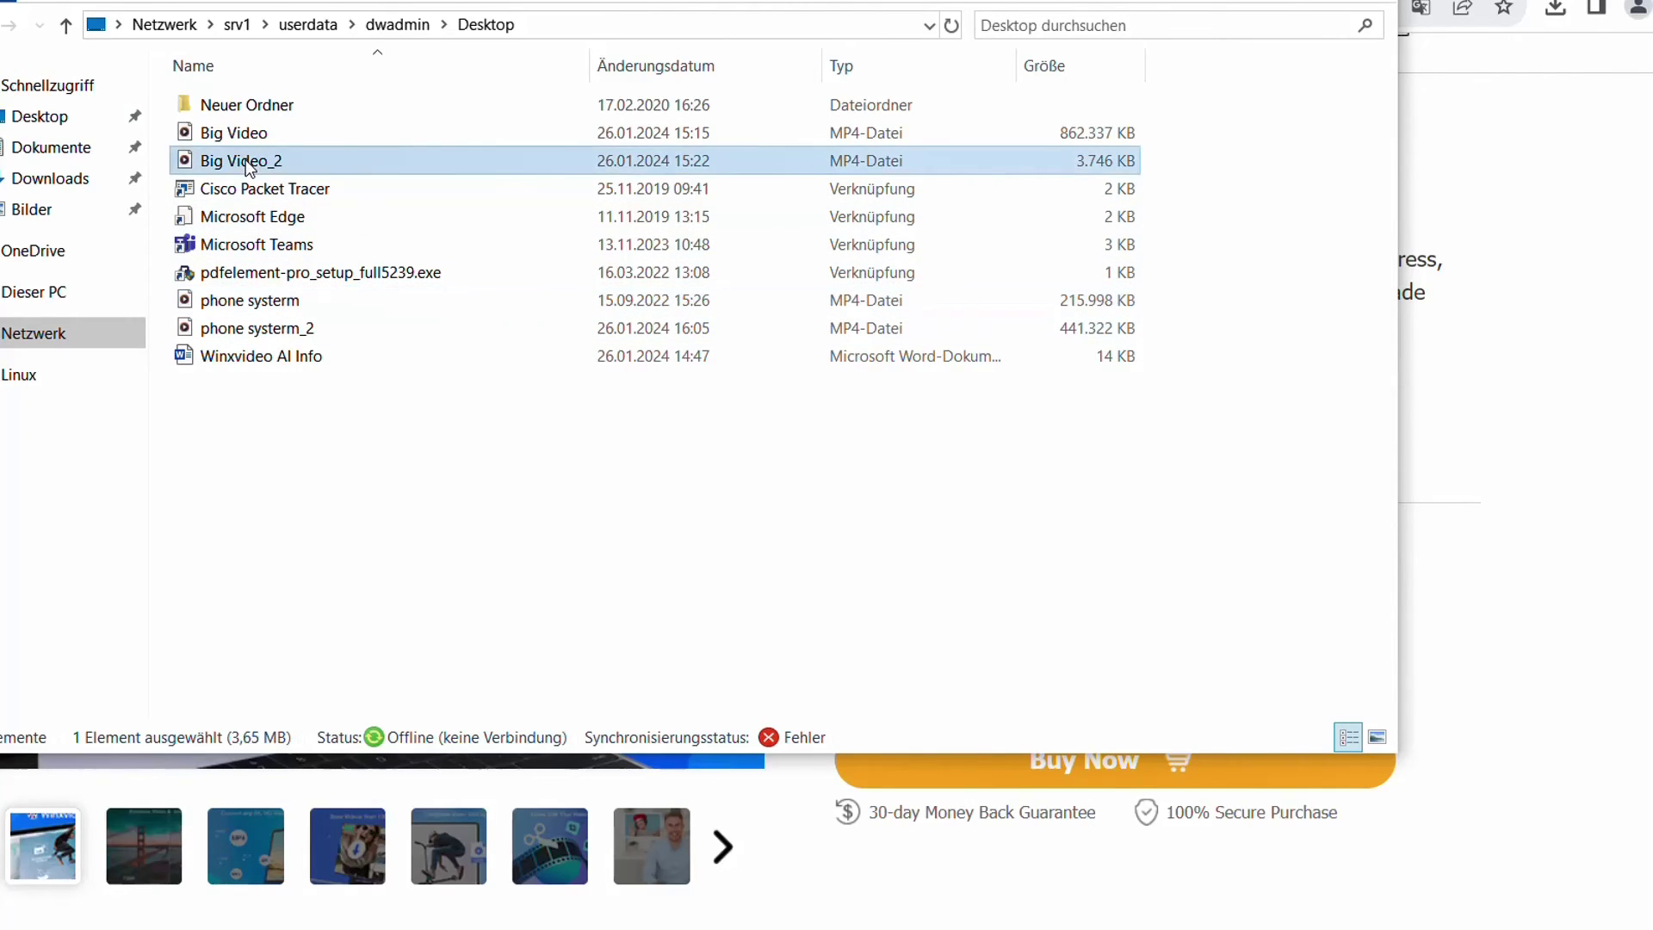
click(312, 142)
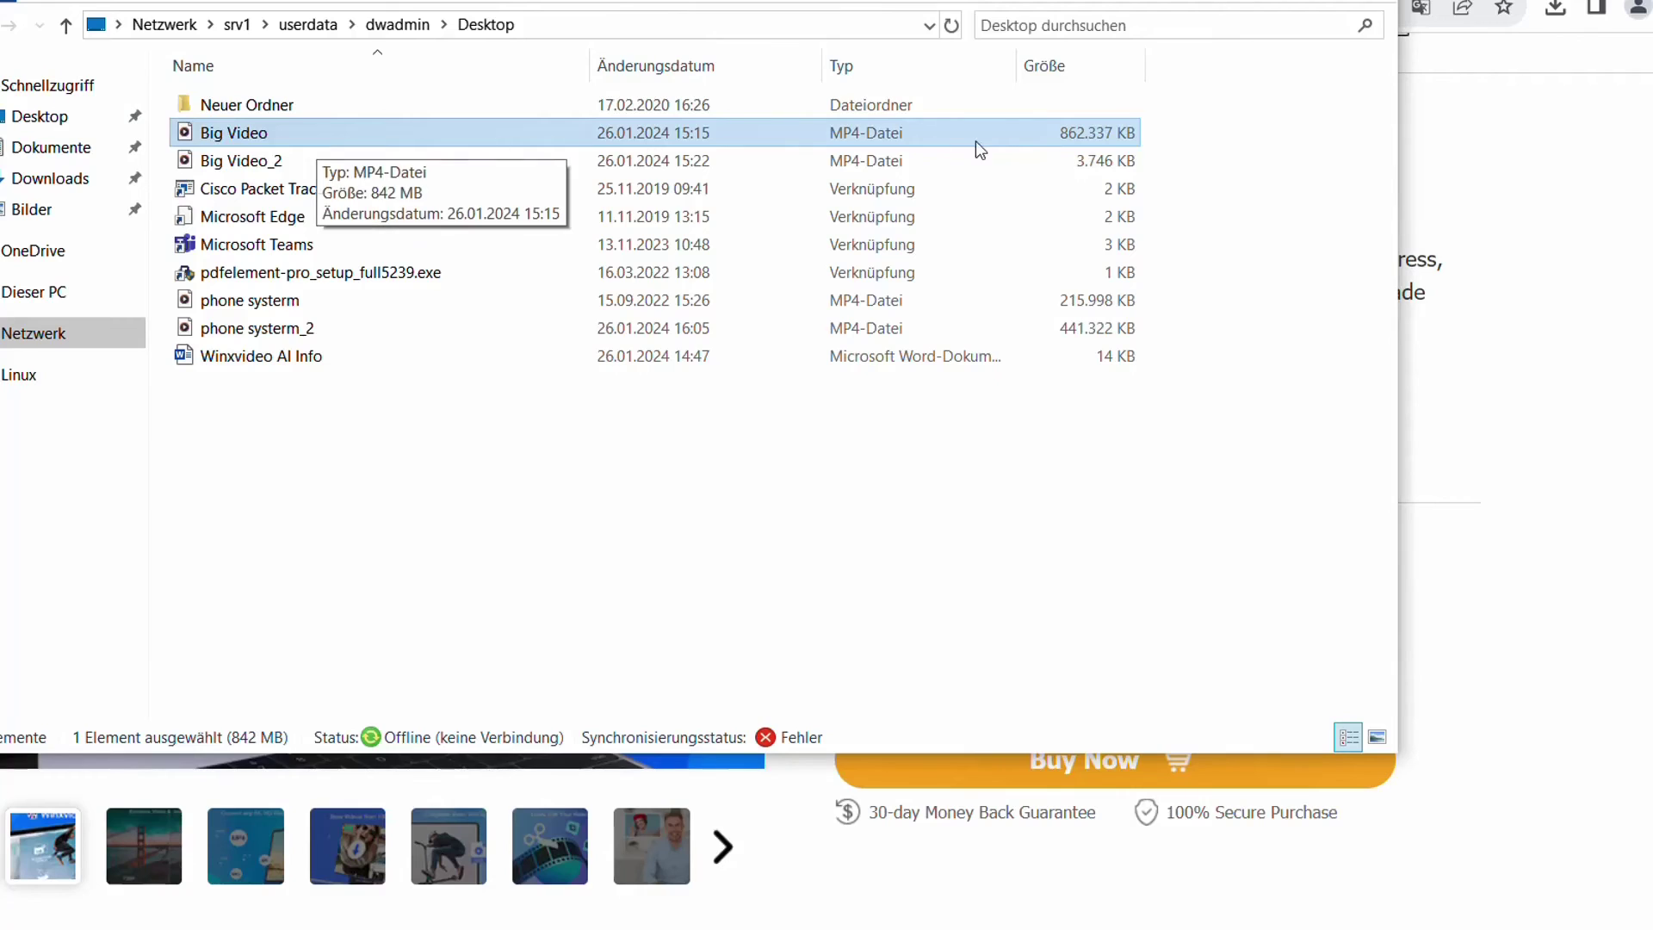
click(1080, 165)
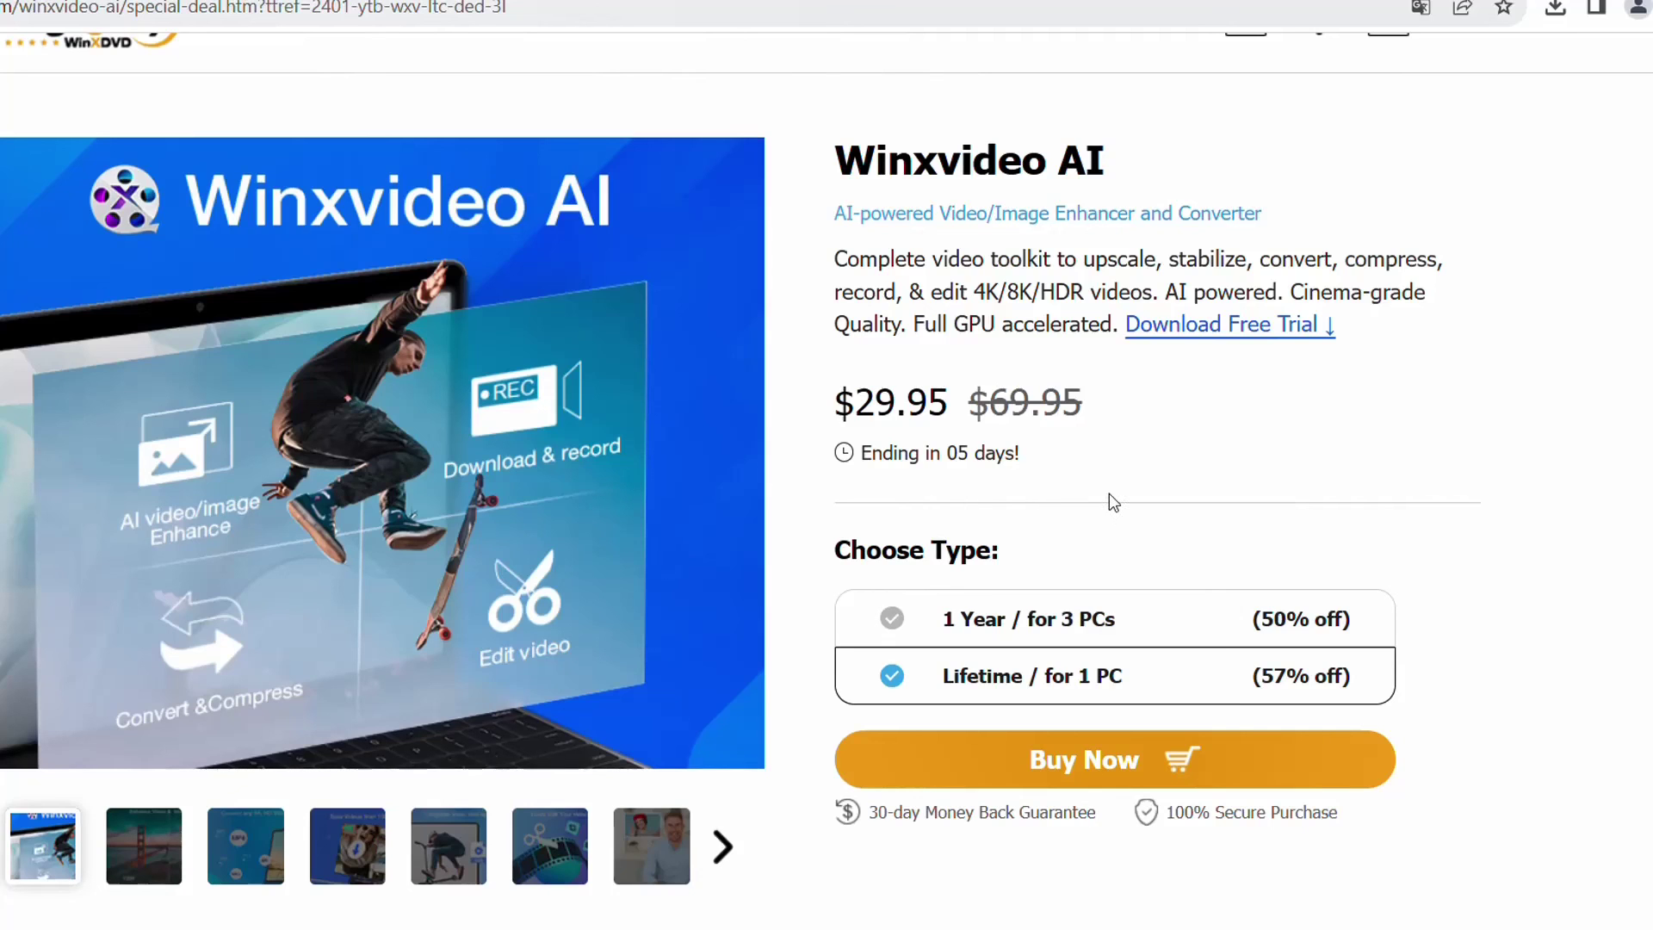
- Scroll through the special-deal page offering Winxvideo AI at $29.95 instead of $69.95
scroll(1089, 499, up, 2)
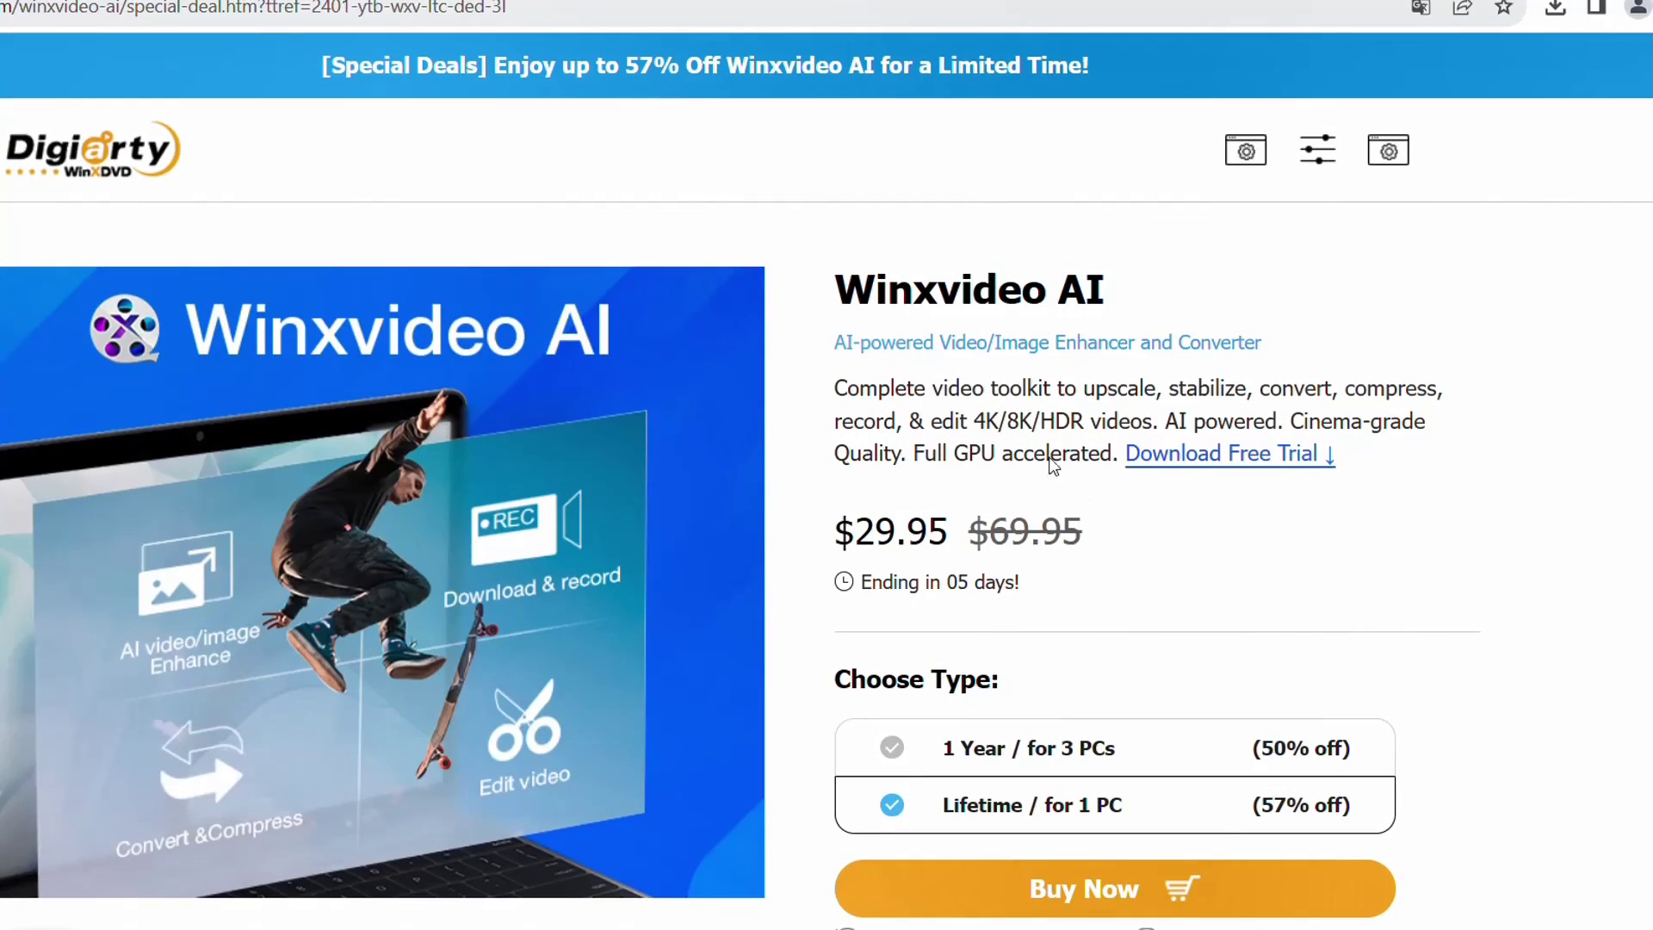
scroll(1280, 572, down, 2)
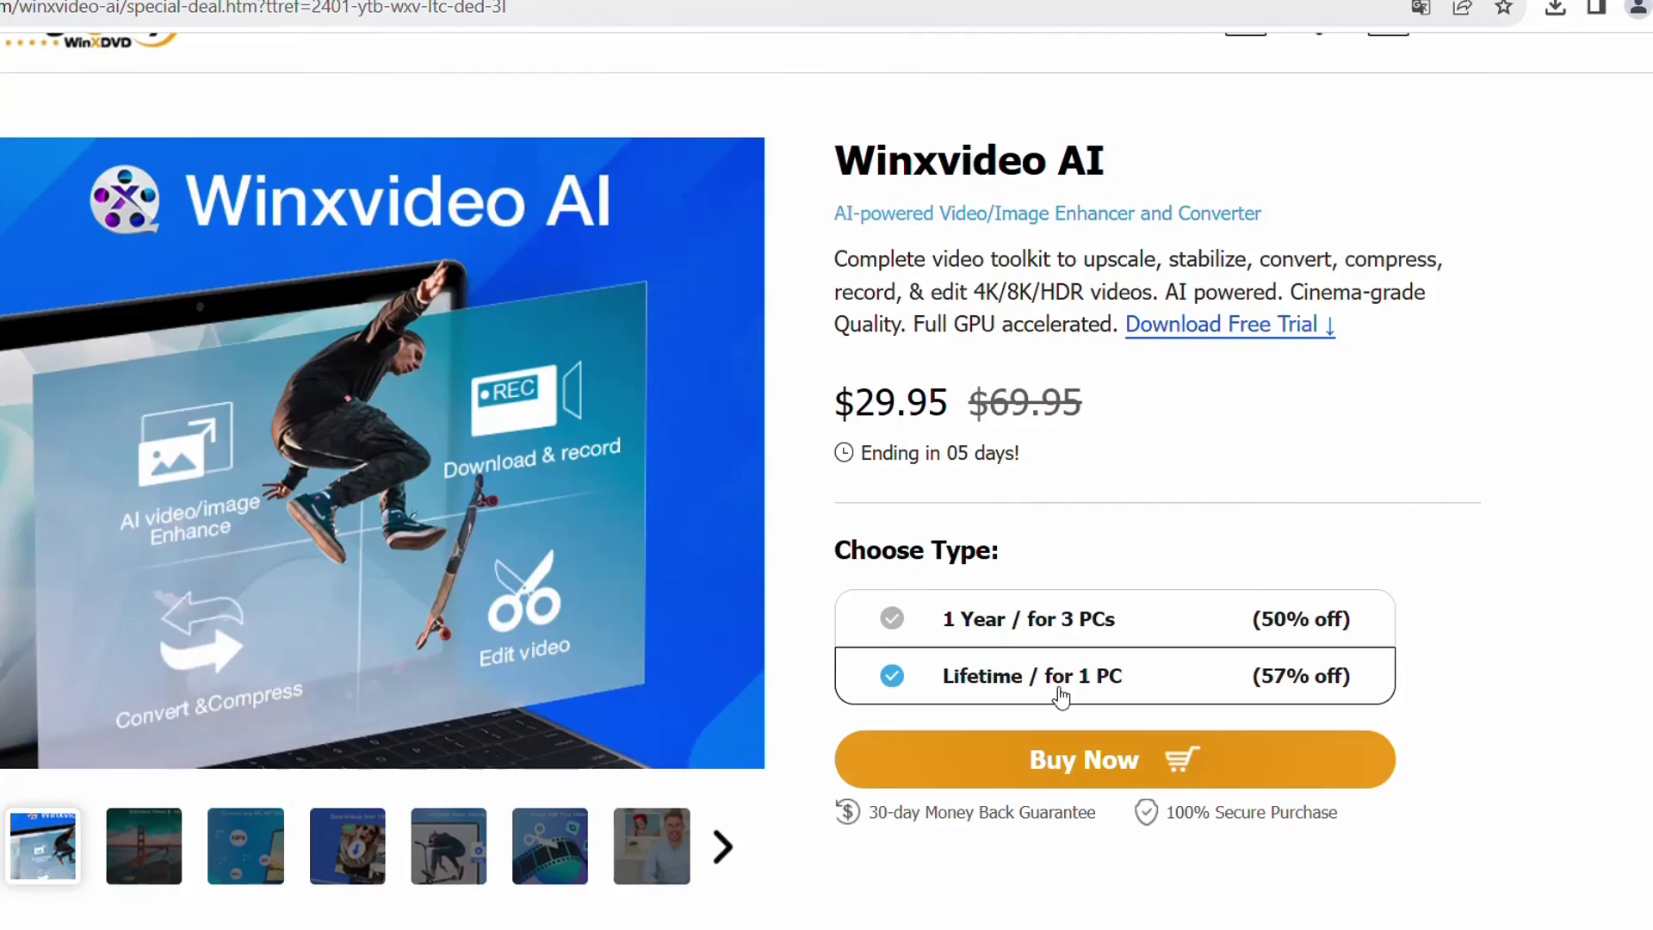
scroll(1058, 694, down, 3)
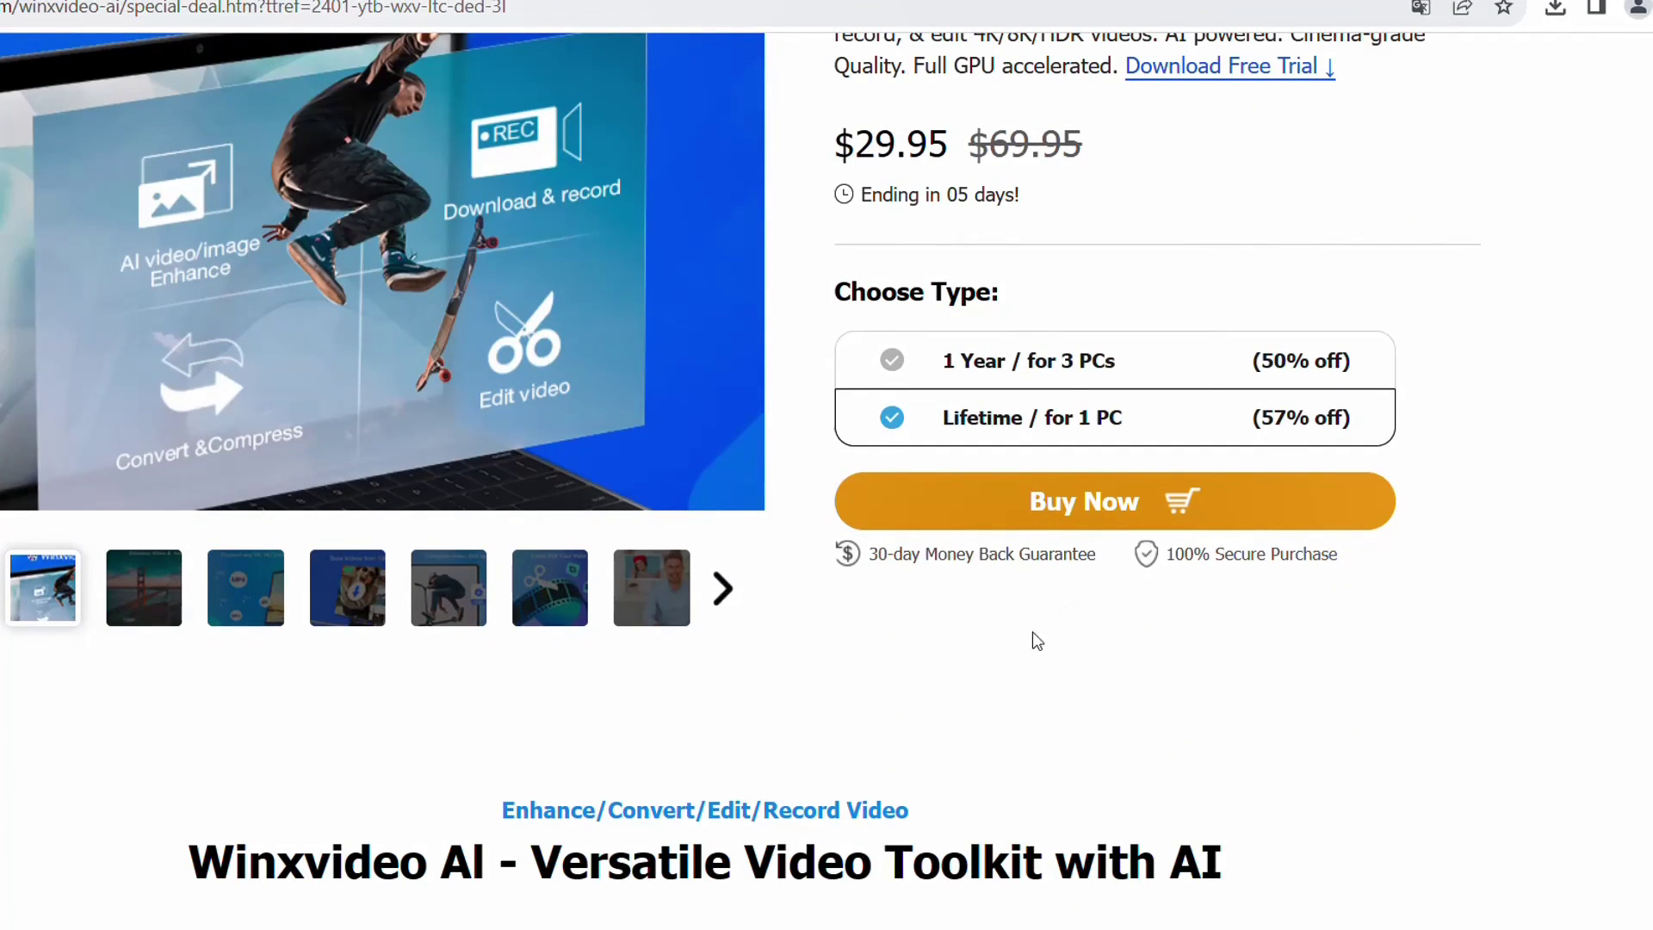
scroll(946, 736, up, 3)
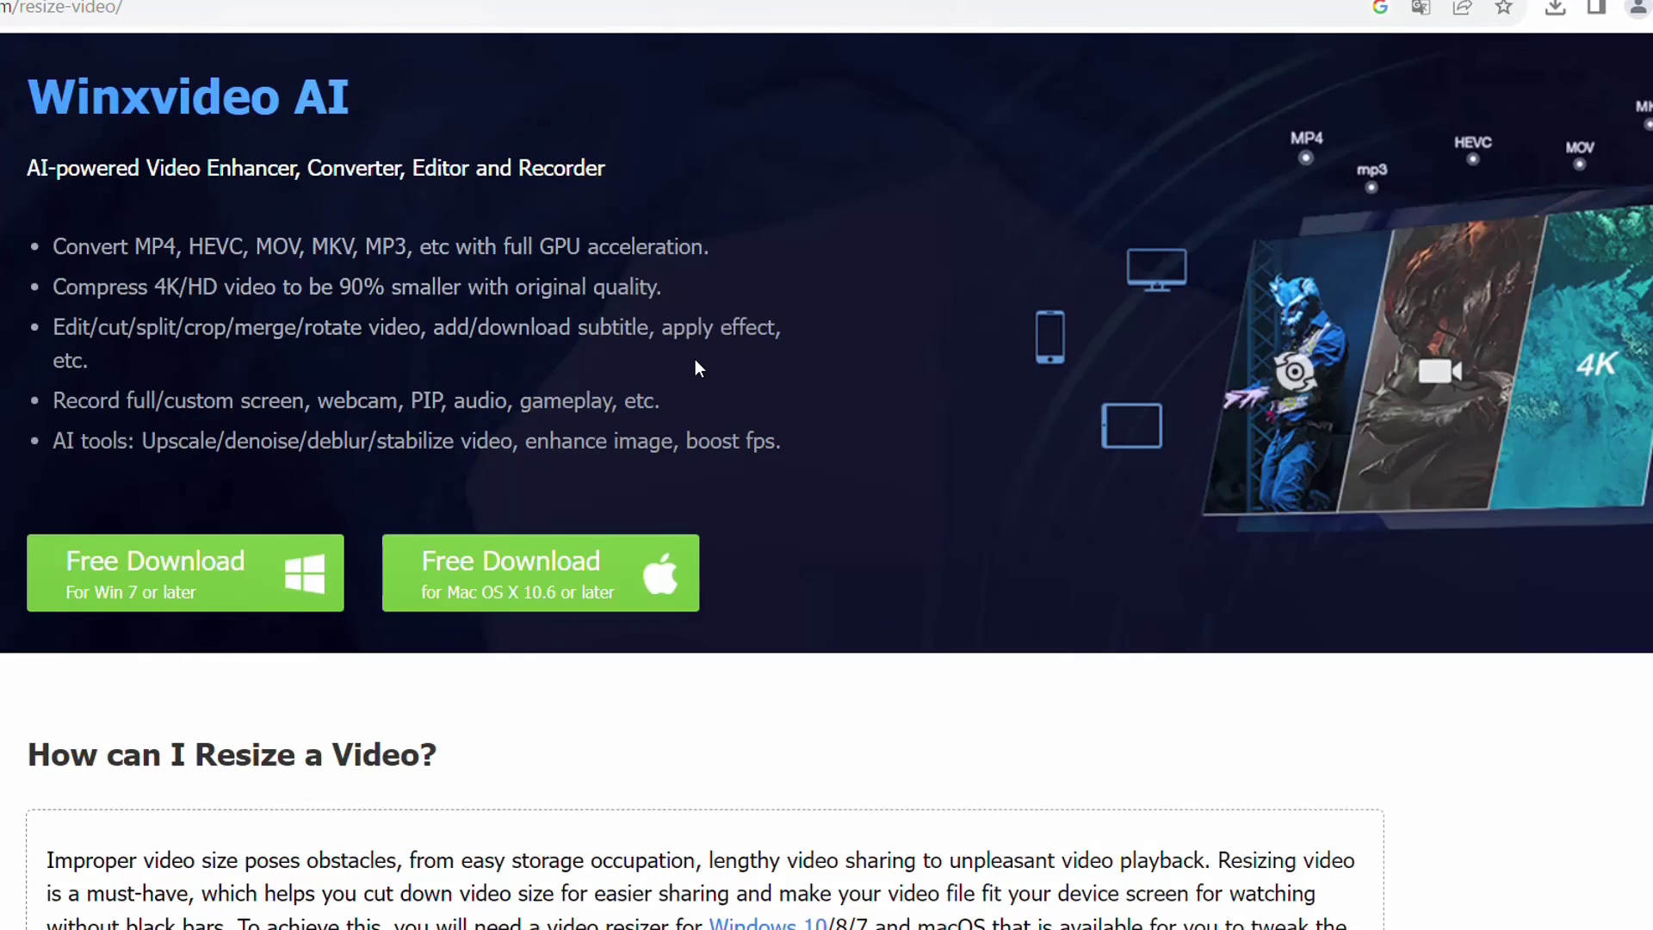